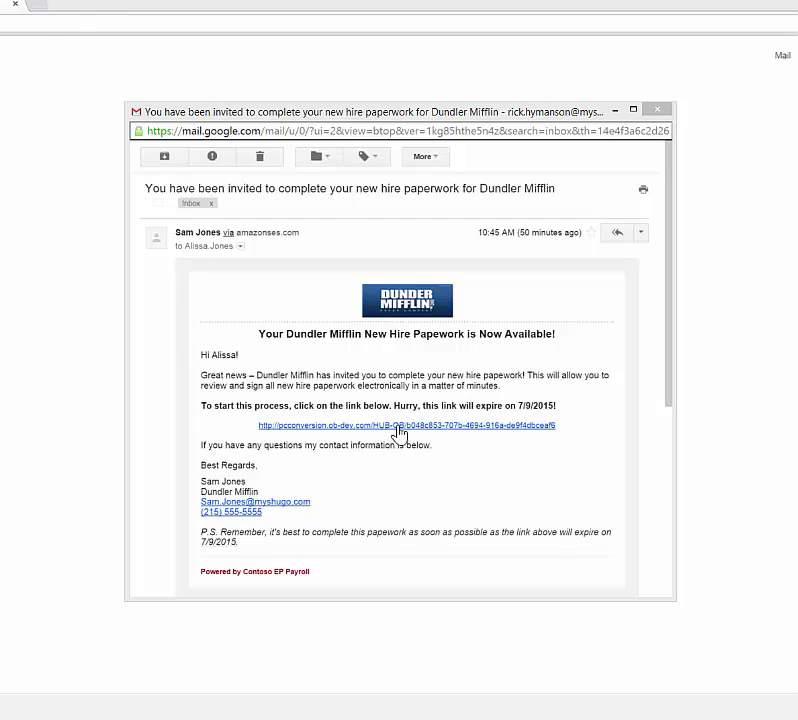
Open the new-hire paperwork link from the Gmail invitation to reach the HUB welcome page.
{"action": "left_click", "coordinate": [400, 425]}
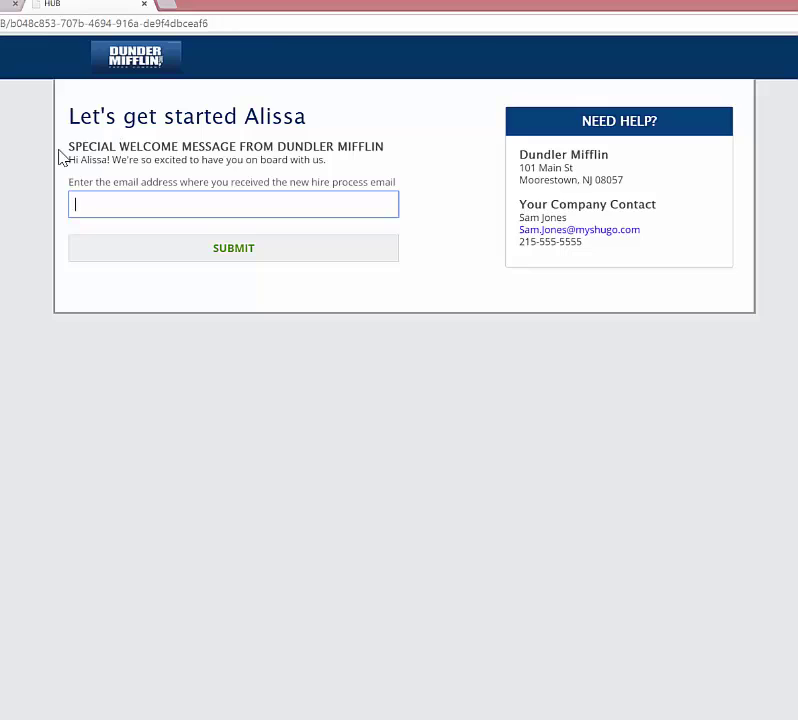
Enter the new hire's e-mail address, fixing a typo, and submit it.
{"action": "left_click_drag", "start_coordinate": [68, 146], "coordinate": [378, 160]}
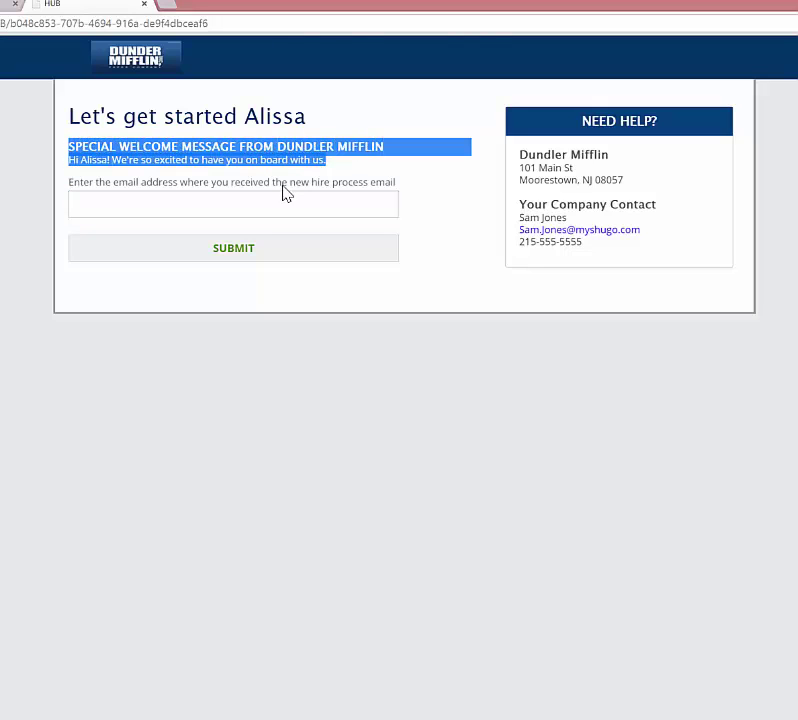
{"action": "left_click", "coordinate": [250, 159]}
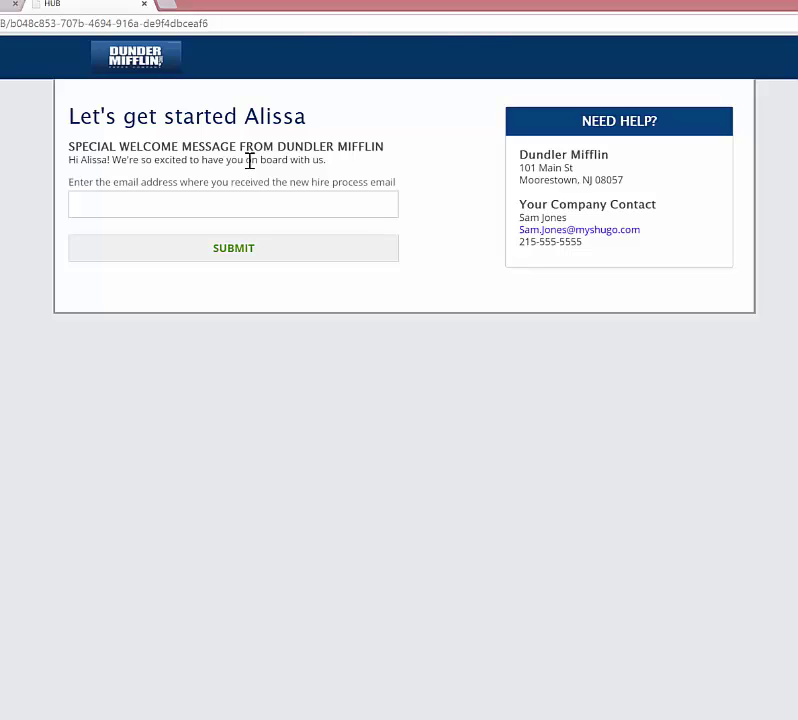
{"action": "left_click", "coordinate": [258, 201]}
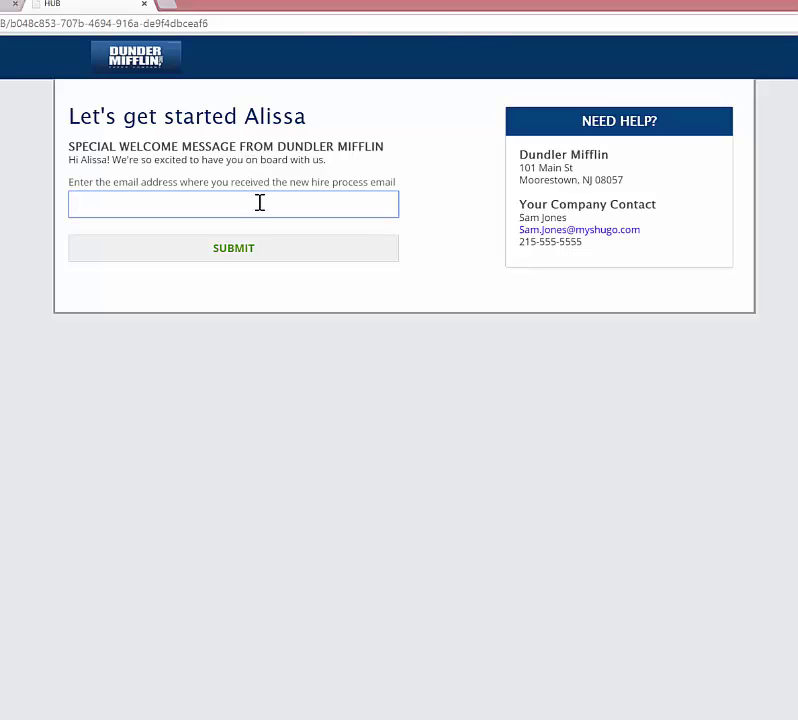
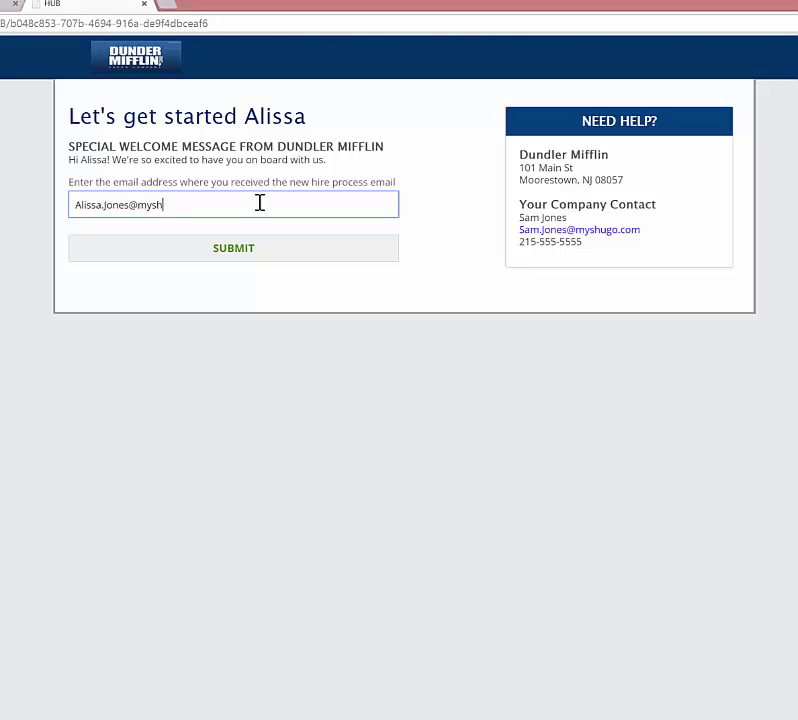
{"action": "left_click", "coordinate": [258, 250]}
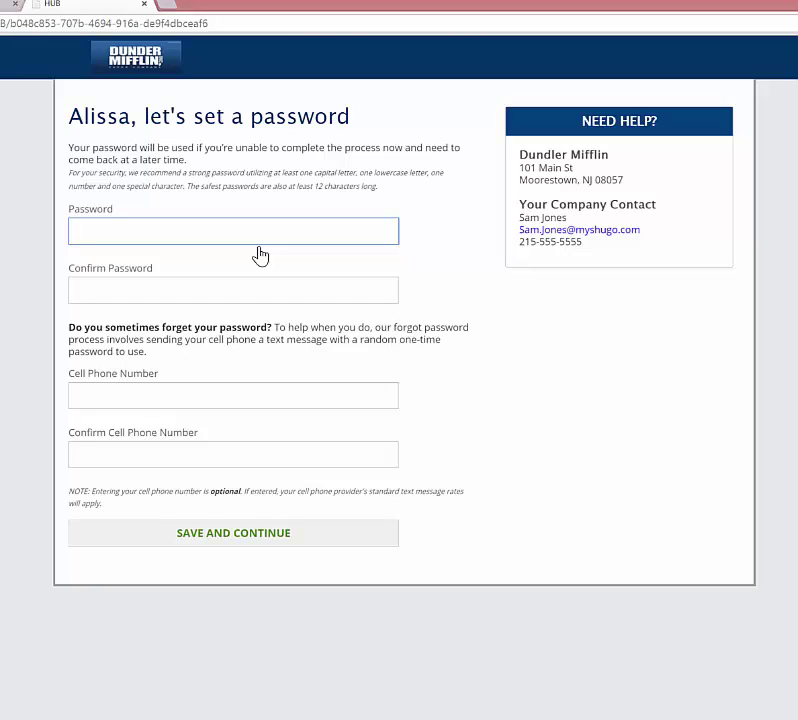
Set the account password, confirm it, and save to continue.
{"action": "type", "text": "••••"}
{"action": "key", "text": "Tab"}
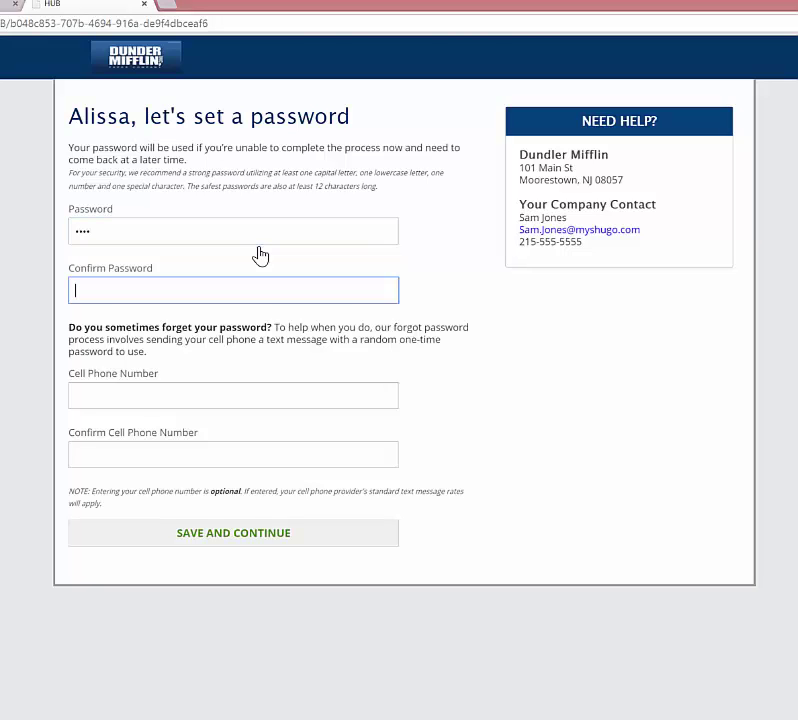
{"action": "type", "text": "••••"}
{"action": "left_click", "coordinate": [300, 535]}
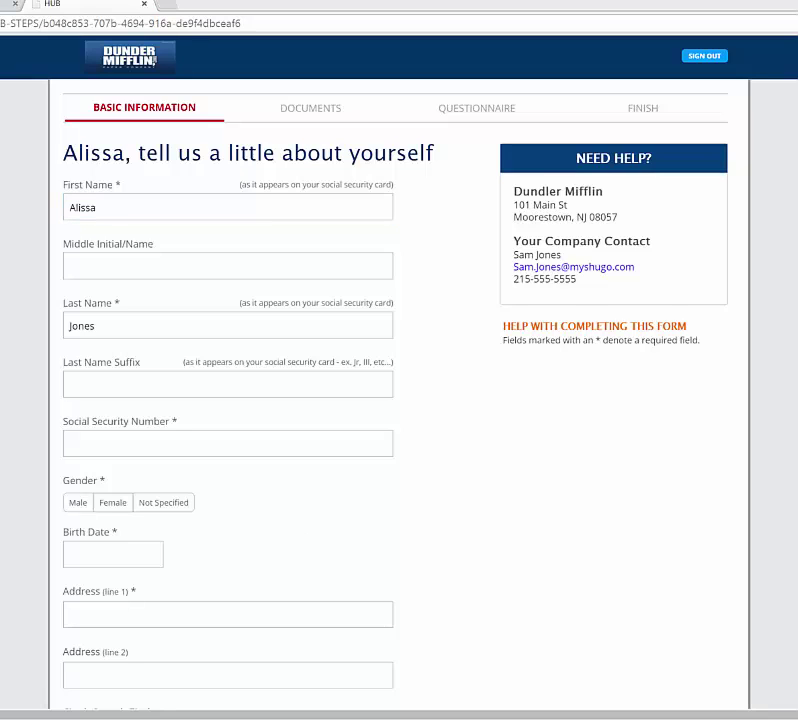
{"action": "left_click_drag", "start_coordinate": [0, 80], "coordinate": [472, 112]}
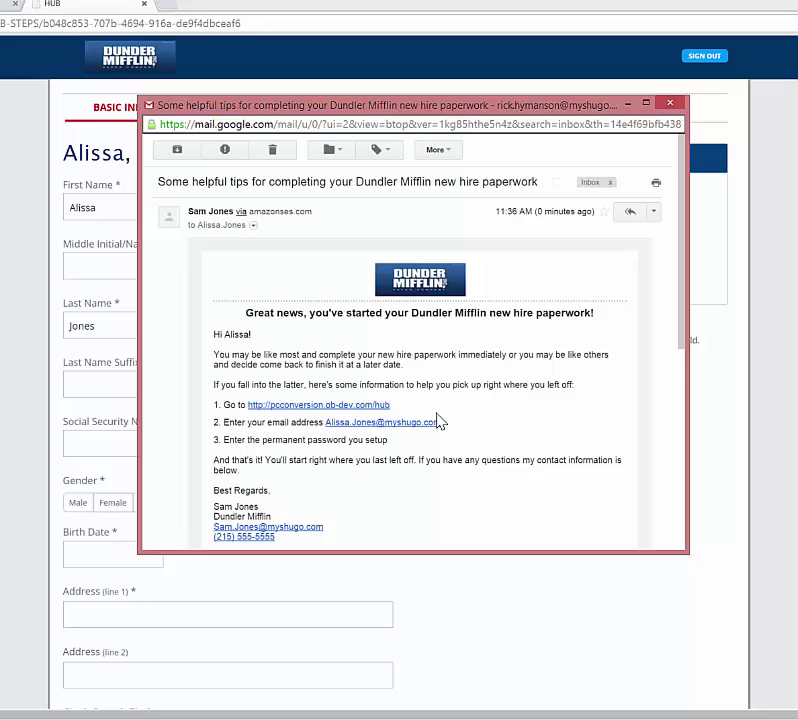
{"action": "key", "text": "alt+Tab"}
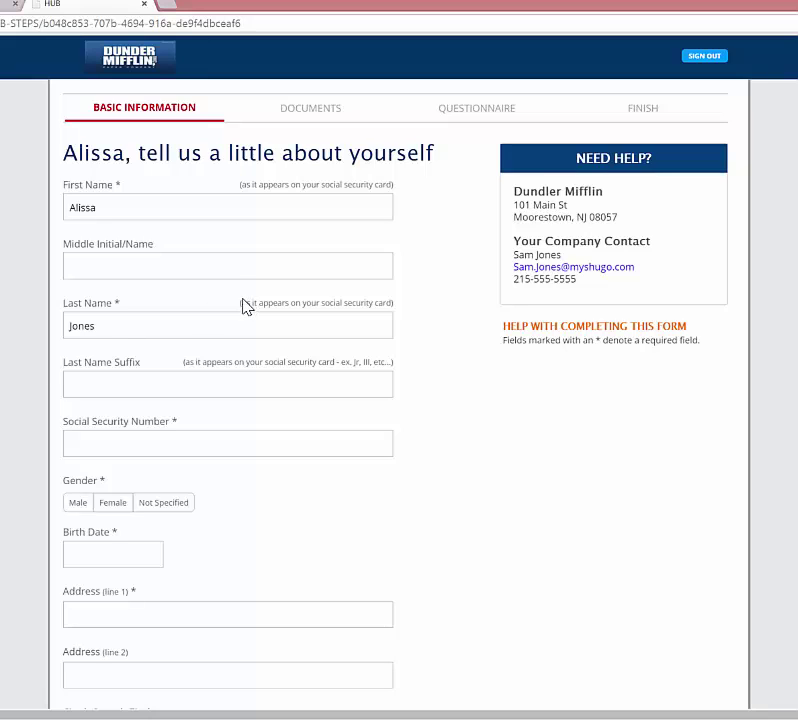
{"action": "left_click", "coordinate": [150, 445]}
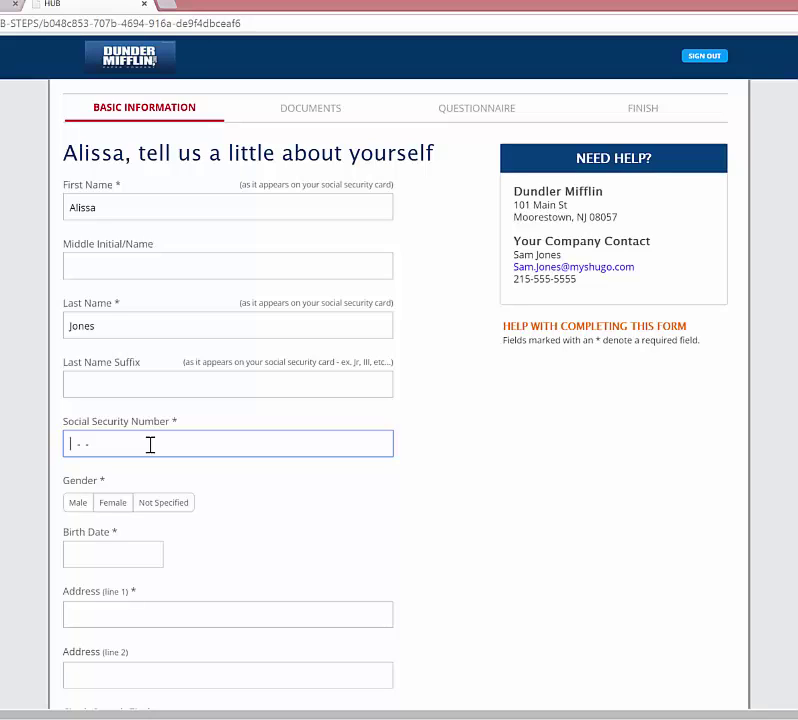
{"action": "type", "text": "123-45-6789"}
{"action": "left_click", "coordinate": [113, 503]}
{"action": "left_click", "coordinate": [132, 556]}
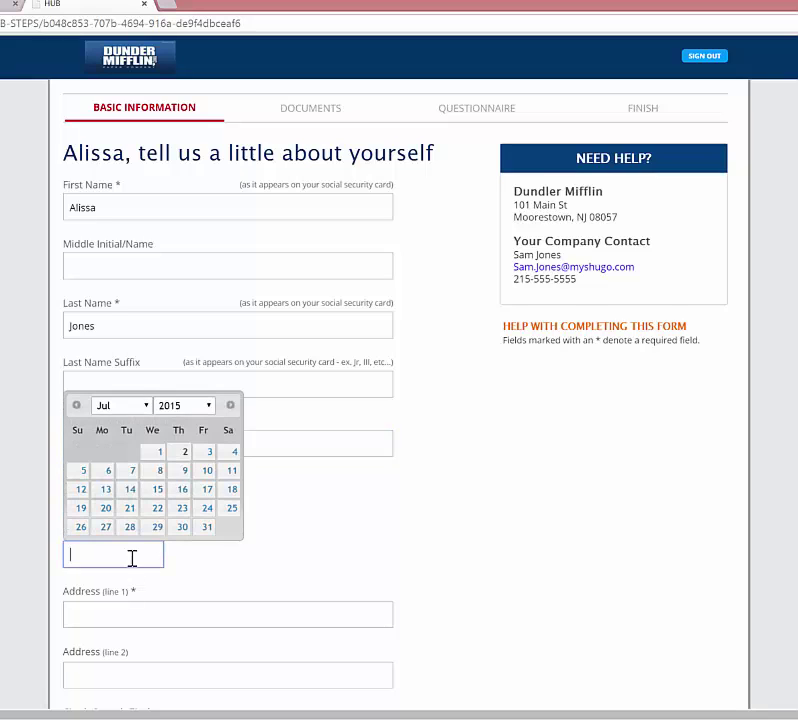
{"action": "left_click", "coordinate": [190, 406]}
{"action": "scroll", "coordinate": [210, 442], "scroll_direction": "up", "scroll_amount": 10}
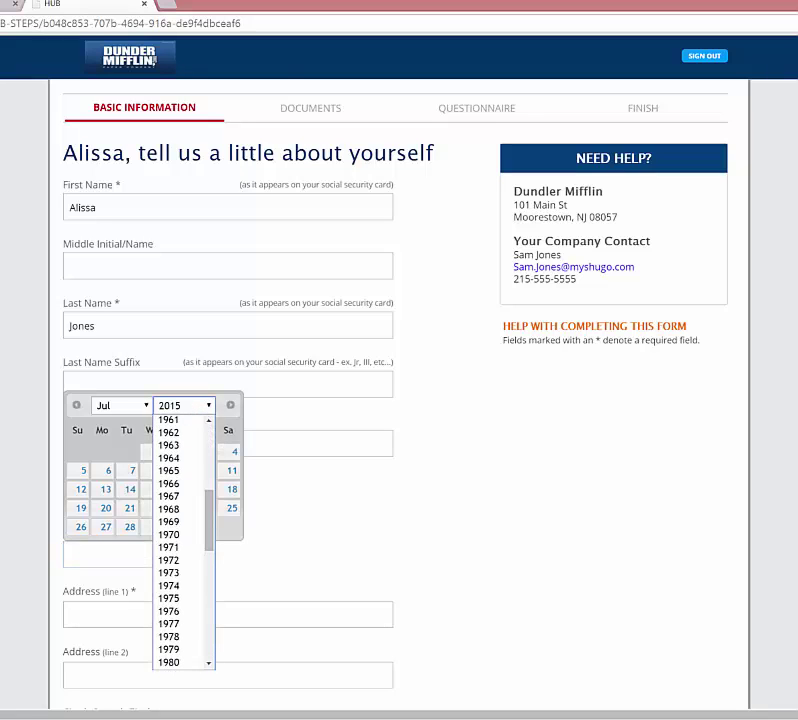
{"action": "left_click", "coordinate": [183, 458]}
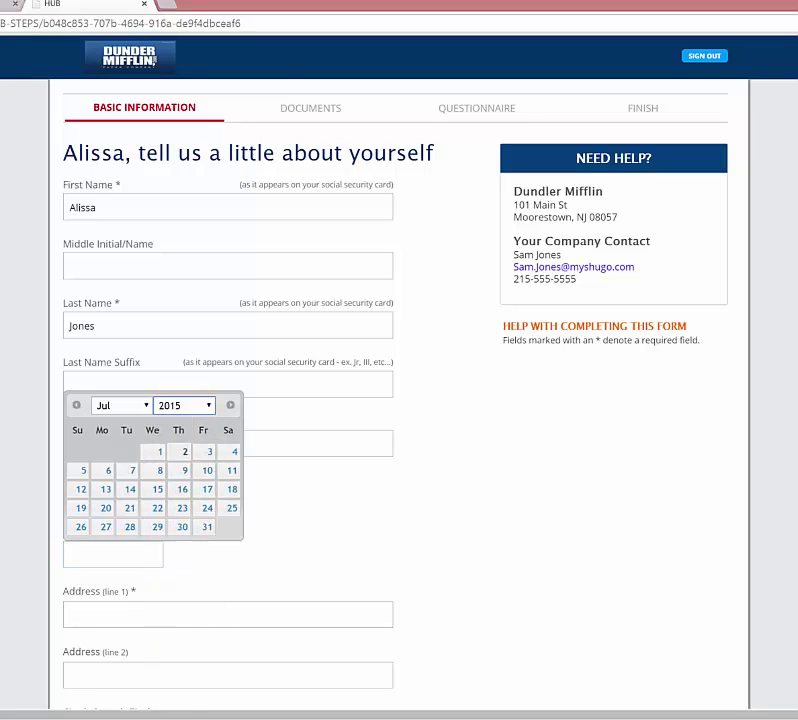
{"action": "left_click", "coordinate": [157, 458]}
{"action": "scroll", "coordinate": [300, 552], "scroll_direction": "down", "scroll_amount": 5}
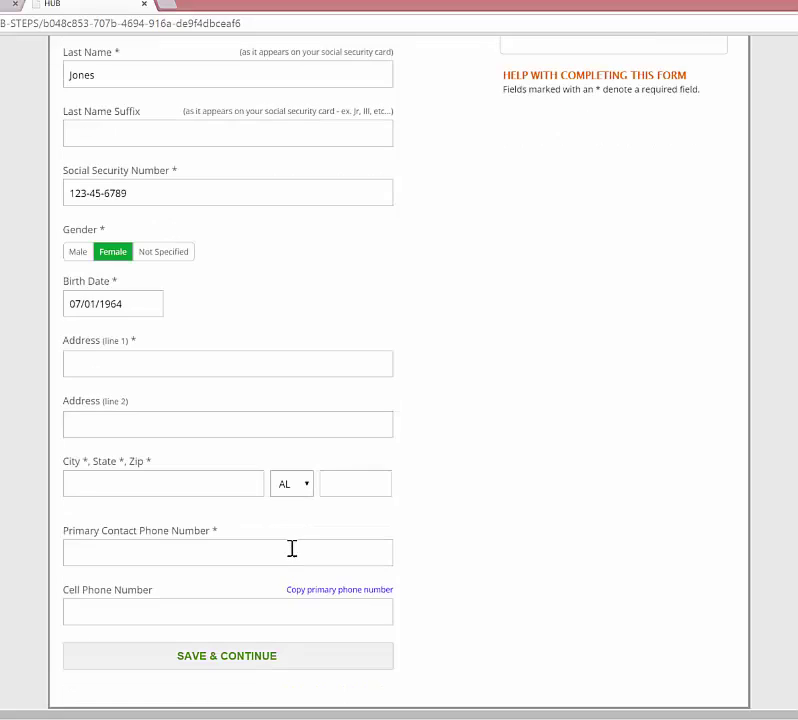
Fill in street, city, state and zip, add the primary phone, copy it to cell, and save.
{"action": "left_click", "coordinate": [167, 361]}
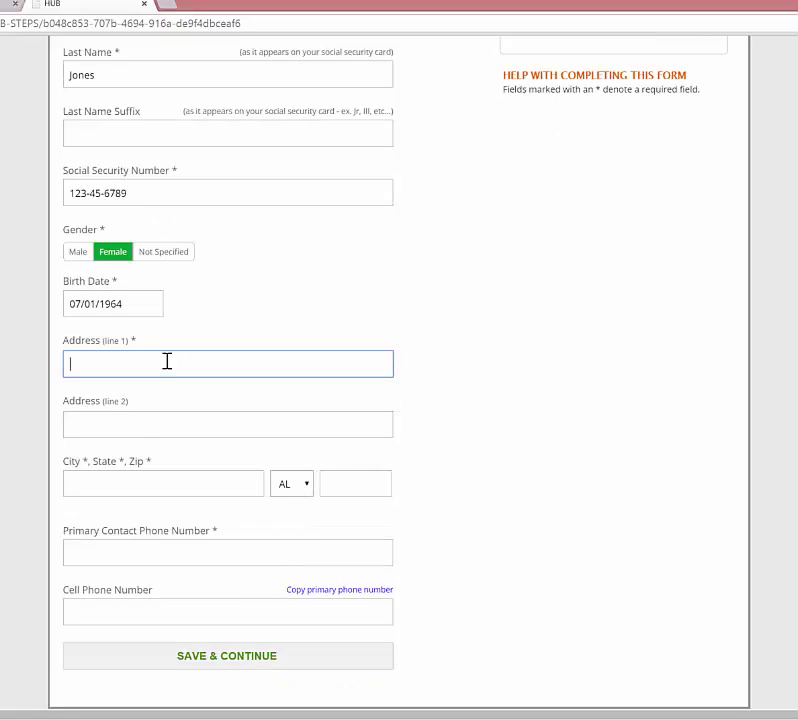
{"action": "key", "text": "Tab"}
{"action": "type", "text": "Ha"}
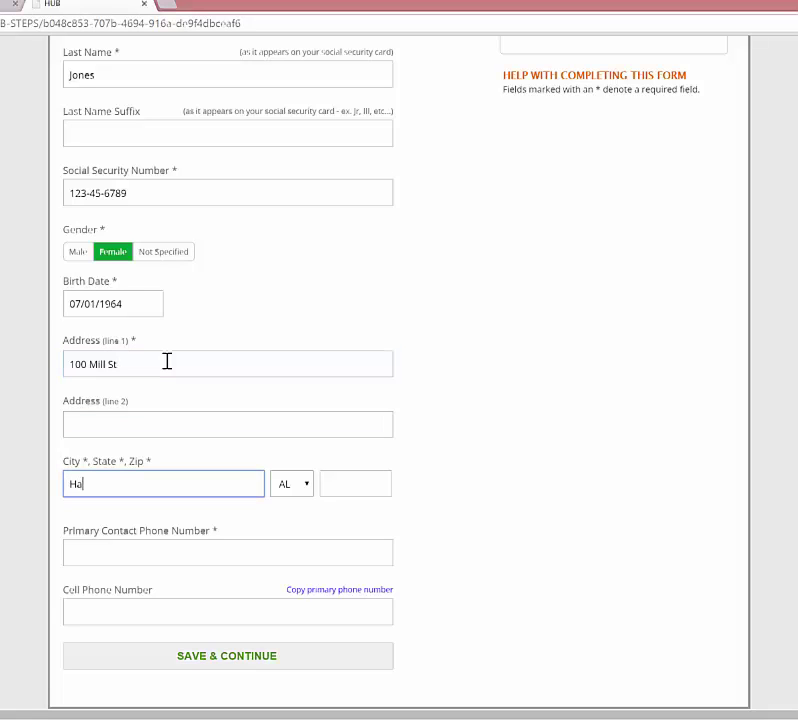
{"action": "type", "text": "ppyville"}
{"action": "key", "text": "Tab"}
{"action": "key", "text": "n"}
{"action": "key", "text": "n"}
{"action": "key", "text": "n"}
{"action": "key", "text": "n"}
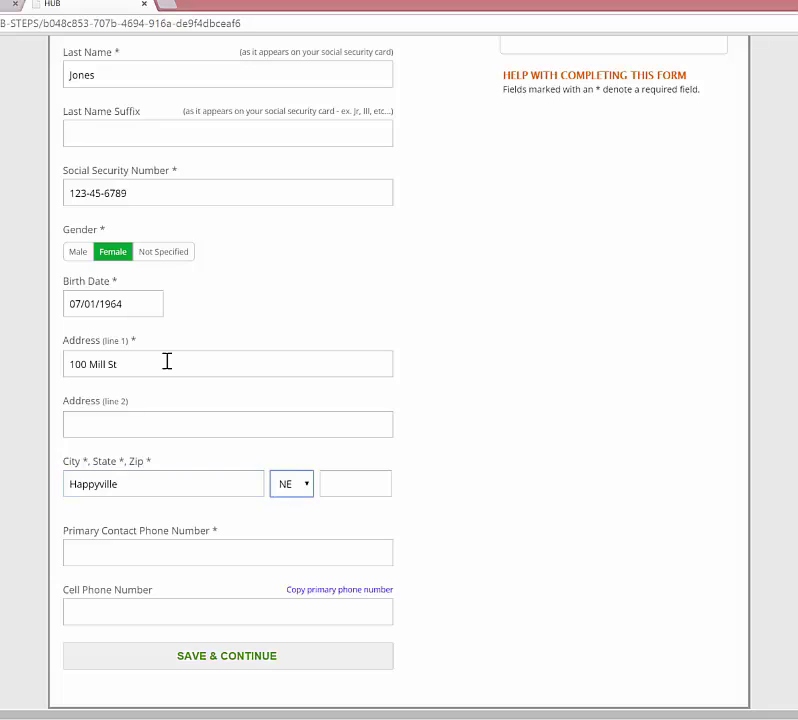
{"action": "key", "text": "Tab"}
{"action": "type", "text": "08077"}
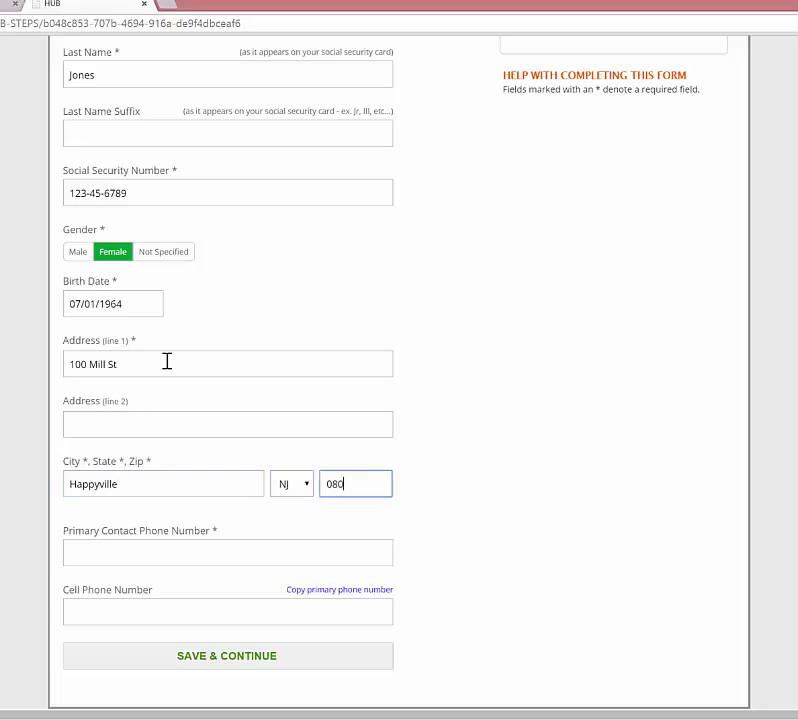
{"action": "key", "text": "Tab"}
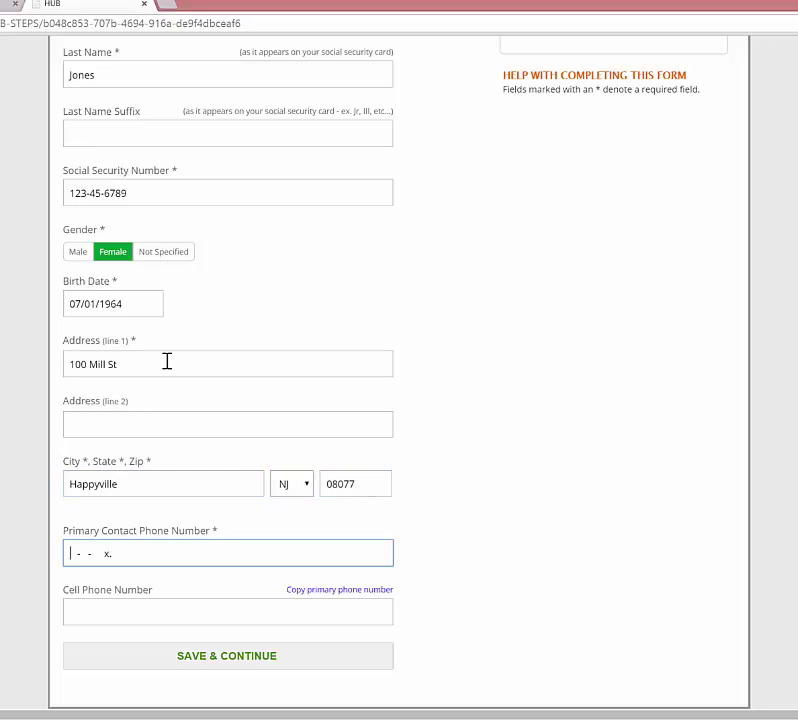
{"action": "type", "text": "222-222-2222"}
{"action": "left_click", "coordinate": [345, 591]}
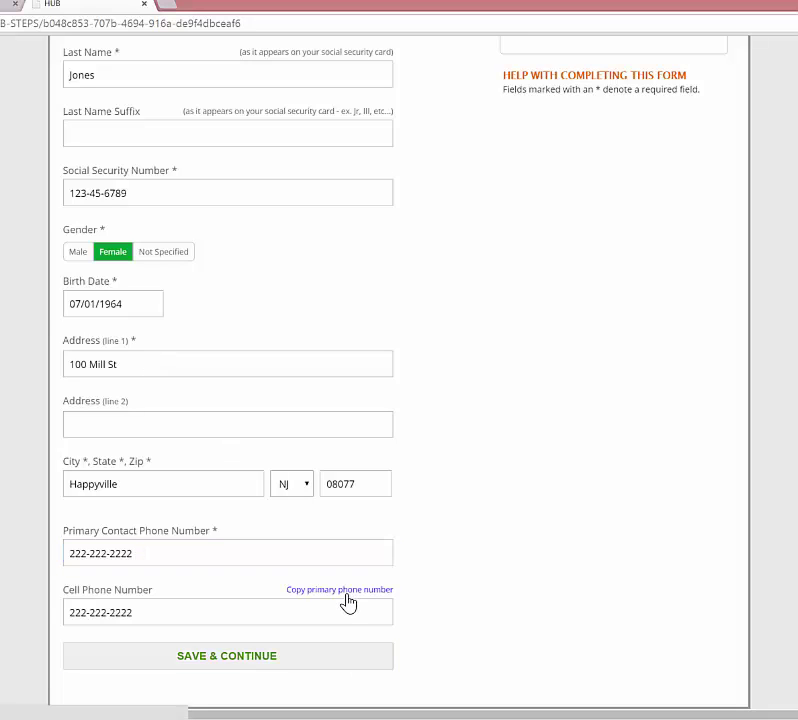
{"action": "left_click", "coordinate": [336, 666]}
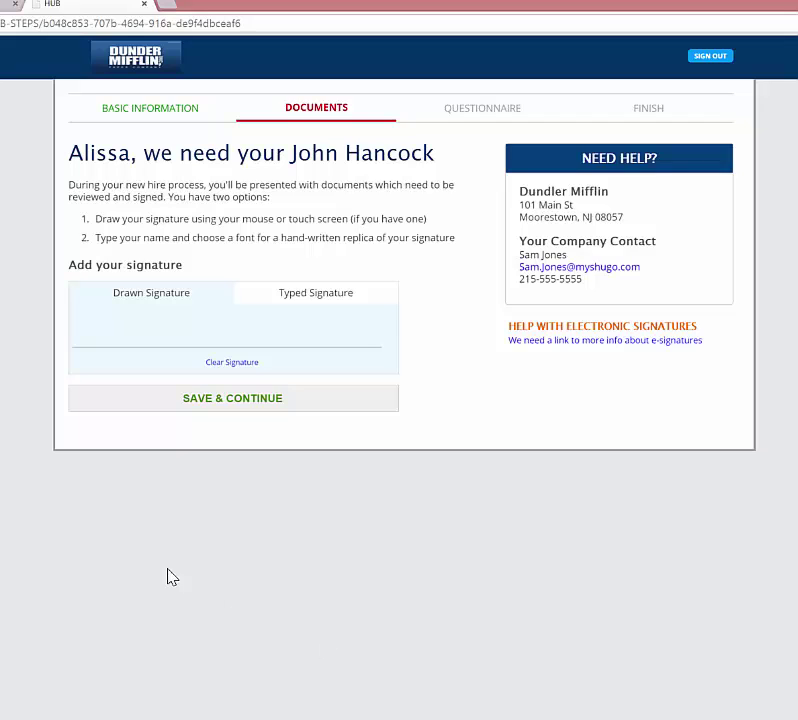
Switch from a drawn signature to a typed one and enter the new hire's name.
{"action": "left_click", "coordinate": [111, 321]}
{"action": "mouse_move", "coordinate": [110, 311]}
{"action": "left_mouse_down"}
{"action": "mouse_move", "coordinate": [103, 333]}
{"action": "mouse_move", "coordinate": [121, 332]}
{"action": "mouse_move", "coordinate": [119, 324]}
{"action": "mouse_move", "coordinate": [130, 339]}
{"action": "mouse_move", "coordinate": [157, 333]}
{"action": "mouse_move", "coordinate": [182, 350]}
{"action": "mouse_move", "coordinate": [195, 318]}
{"action": "mouse_move", "coordinate": [209, 340]}
{"action": "left_mouse_up"}
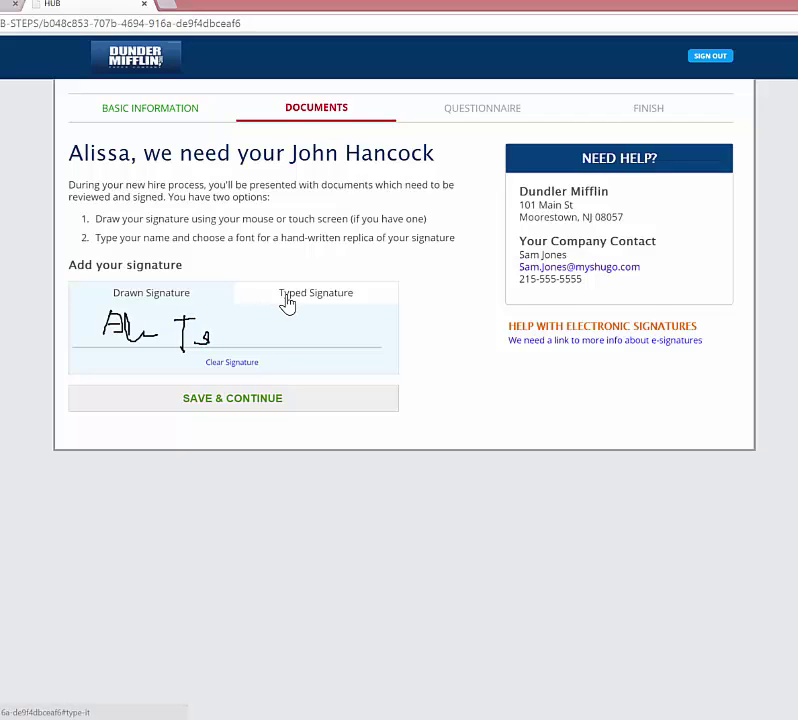
{"action": "left_click", "coordinate": [287, 303]}
{"action": "left_click", "coordinate": [230, 341]}
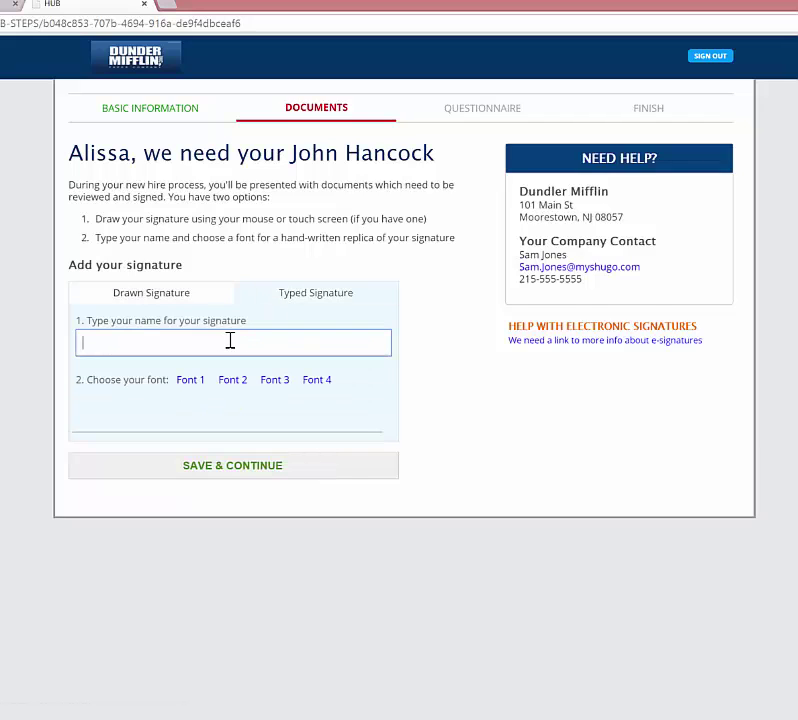
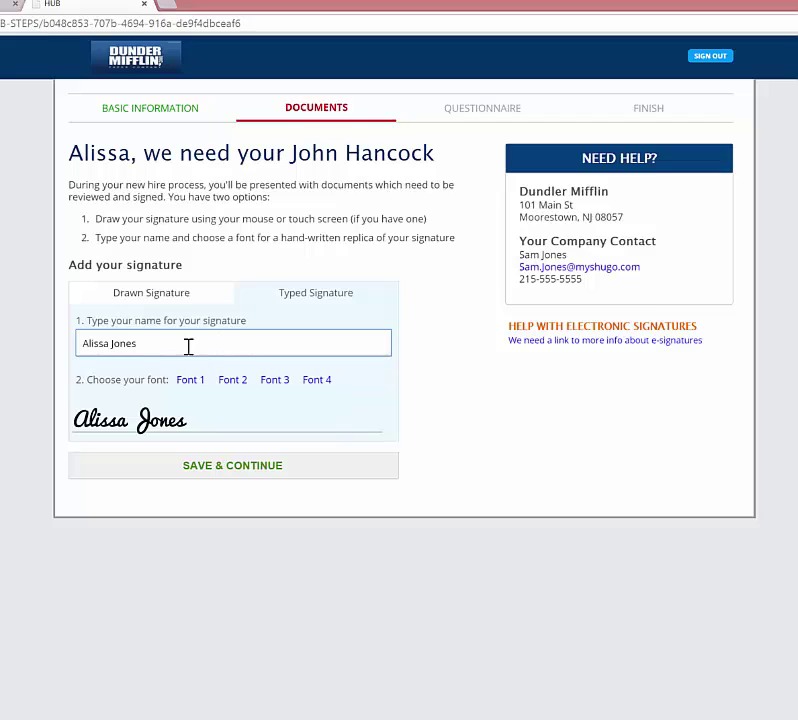
Adopt the second script font for the typed signature, save it, and confirm it is legally binding.
{"action": "left_click", "coordinate": [233, 380]}
{"action": "left_click", "coordinate": [273, 381]}
{"action": "left_click", "coordinate": [310, 381]}
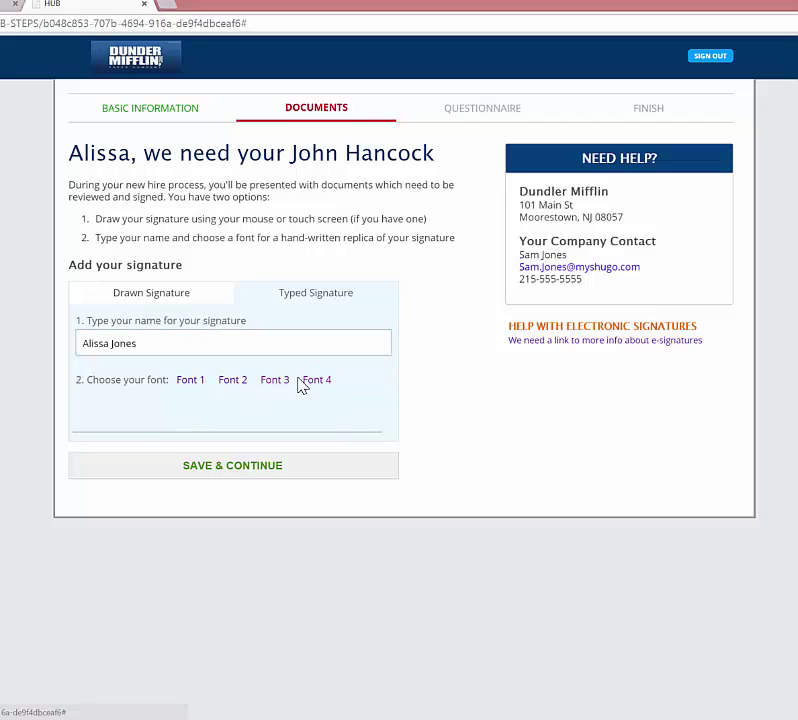
{"action": "left_click", "coordinate": [236, 382]}
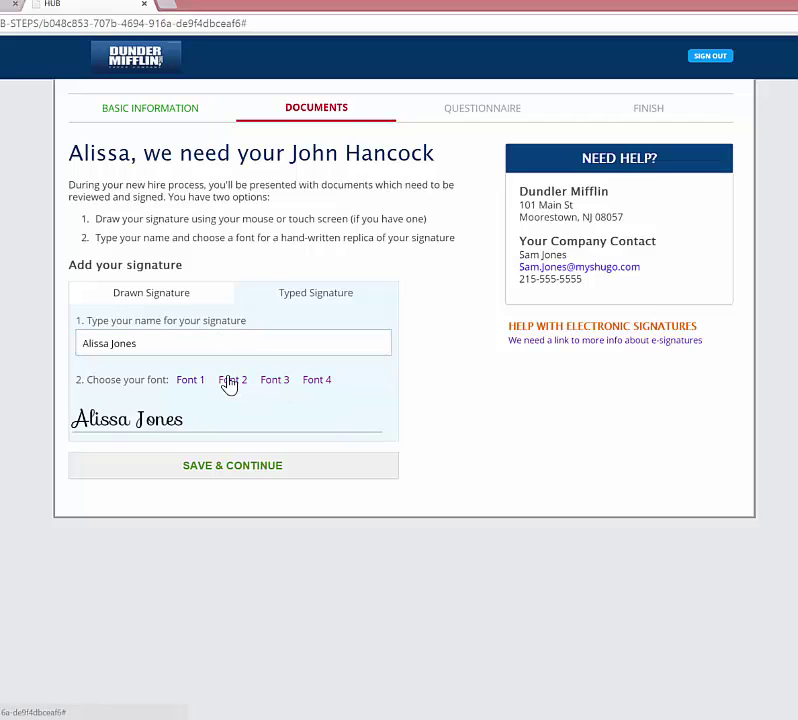
{"action": "left_click", "coordinate": [157, 302]}
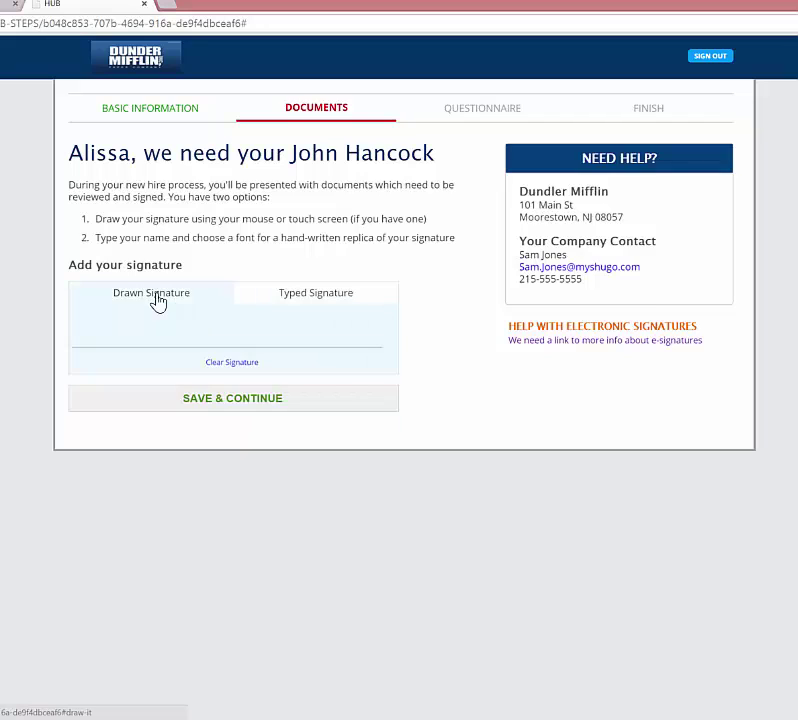
{"action": "left_click", "coordinate": [300, 303]}
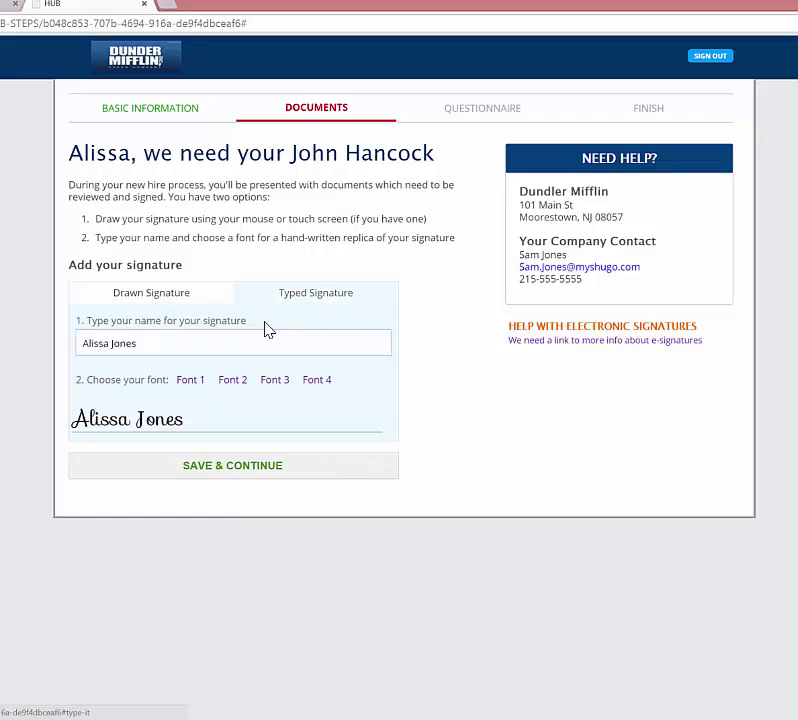
{"action": "left_click", "coordinate": [212, 470]}
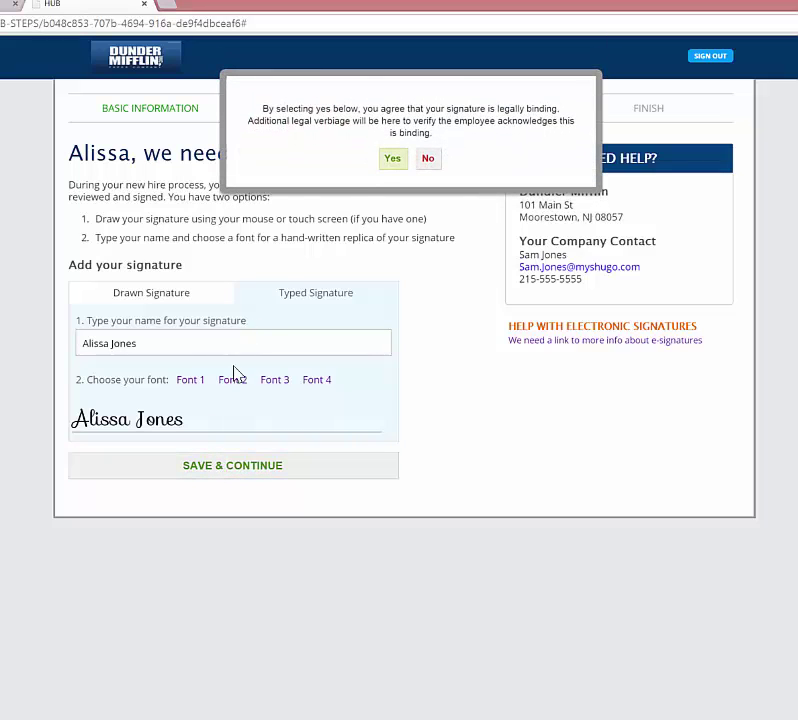
{"action": "left_click", "coordinate": [389, 161]}
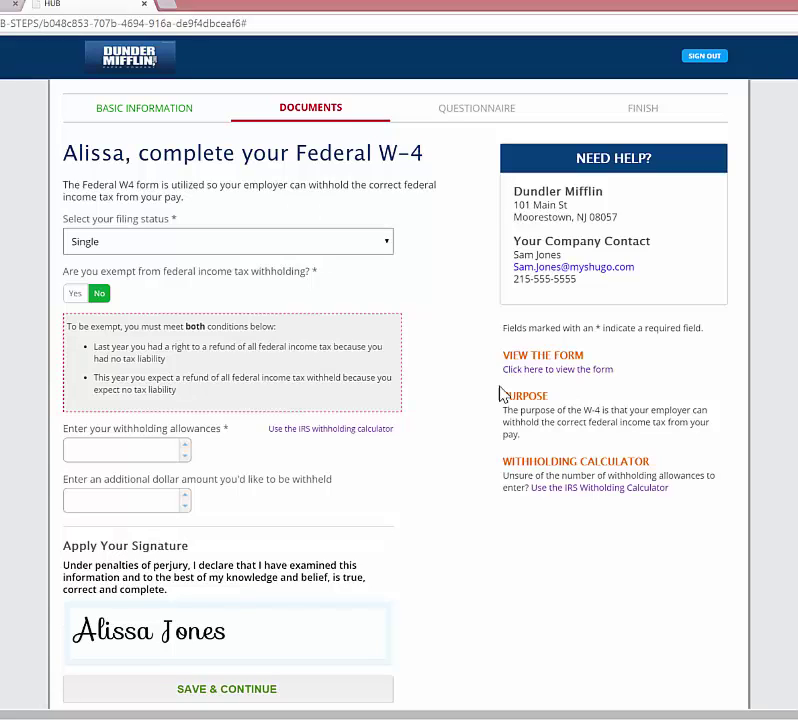
Consult and close the official W-4 form and the IRS withholding calculator references.
{"action": "left_click_drag", "start_coordinate": [503, 356], "coordinate": [584, 356]}
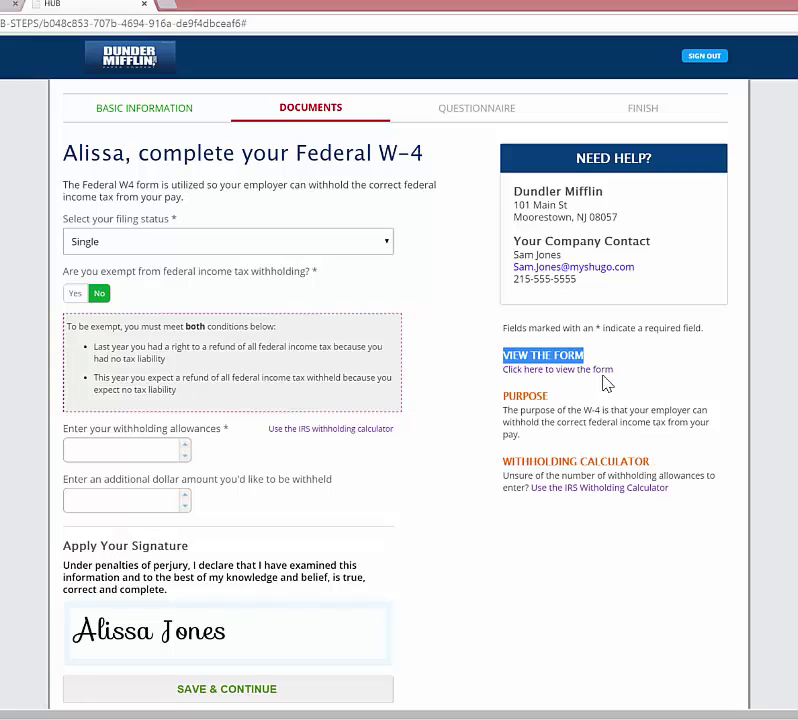
{"action": "left_click", "coordinate": [560, 370]}
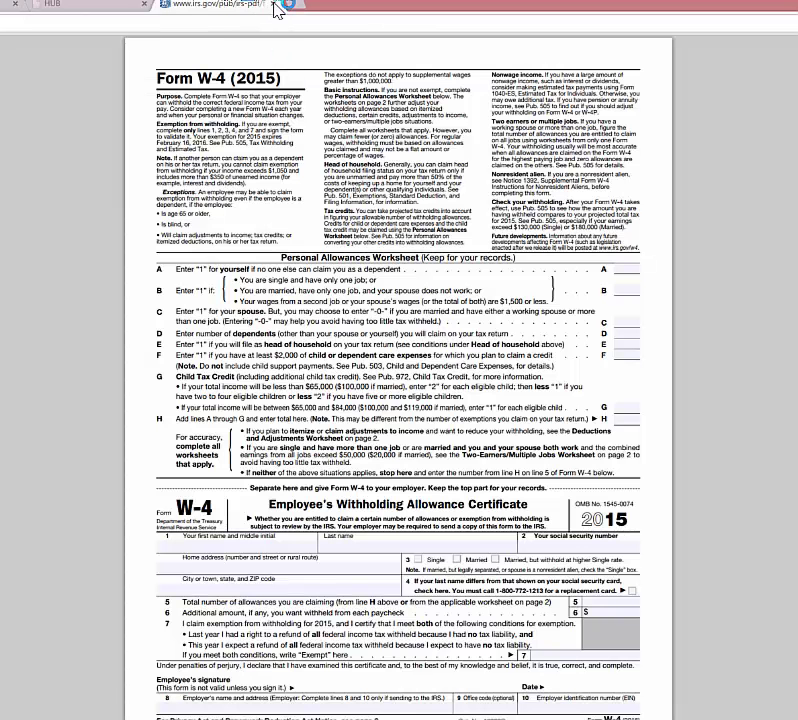
{"action": "left_click", "coordinate": [276, 8]}
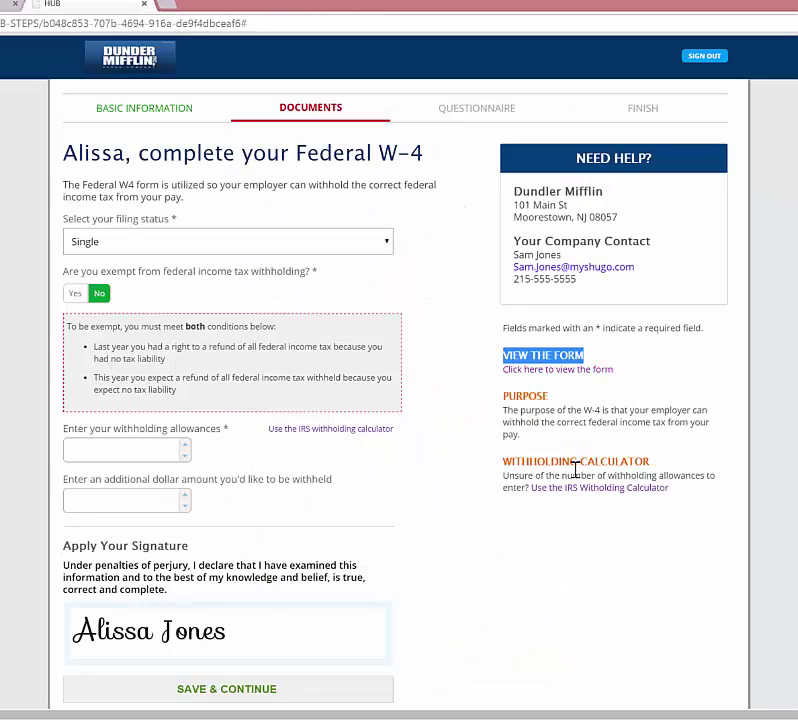
{"action": "left_click_drag", "start_coordinate": [504, 465], "coordinate": [633, 465]}
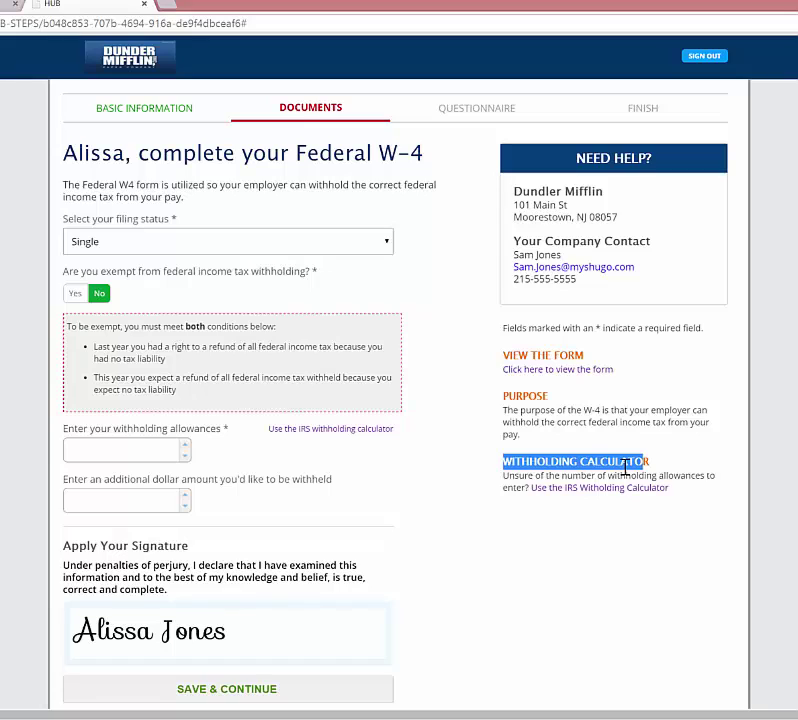
{"action": "left_click", "coordinate": [560, 489]}
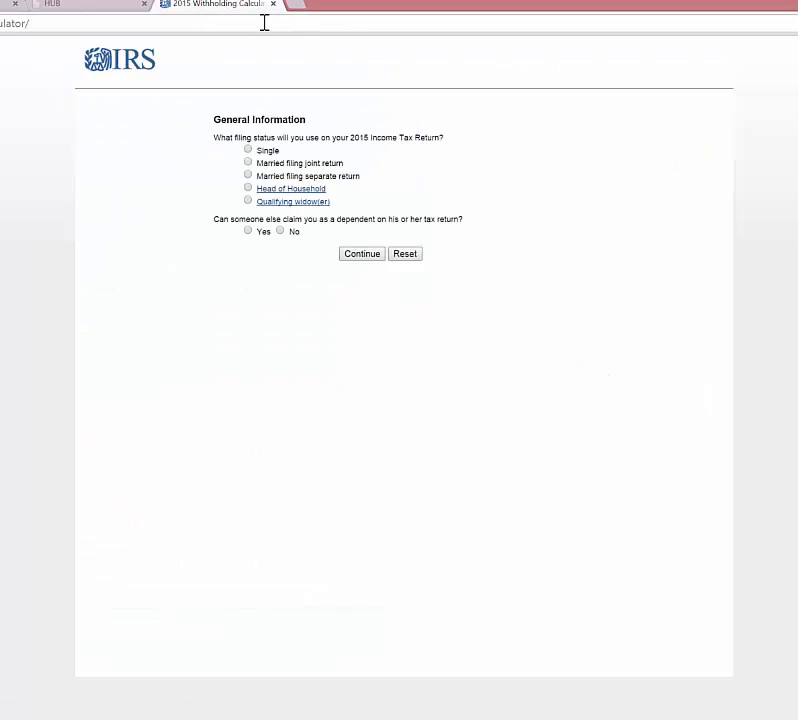
{"action": "left_click", "coordinate": [273, 5]}
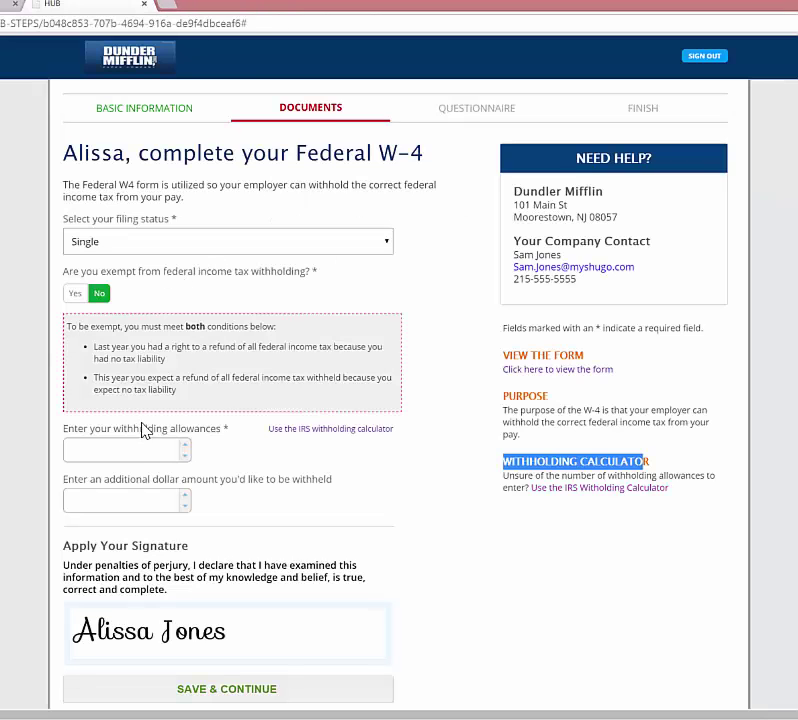
Enter 3 withholding allowances and submit the W-4 as Single, not exempt.
{"action": "left_click", "coordinate": [139, 452]}
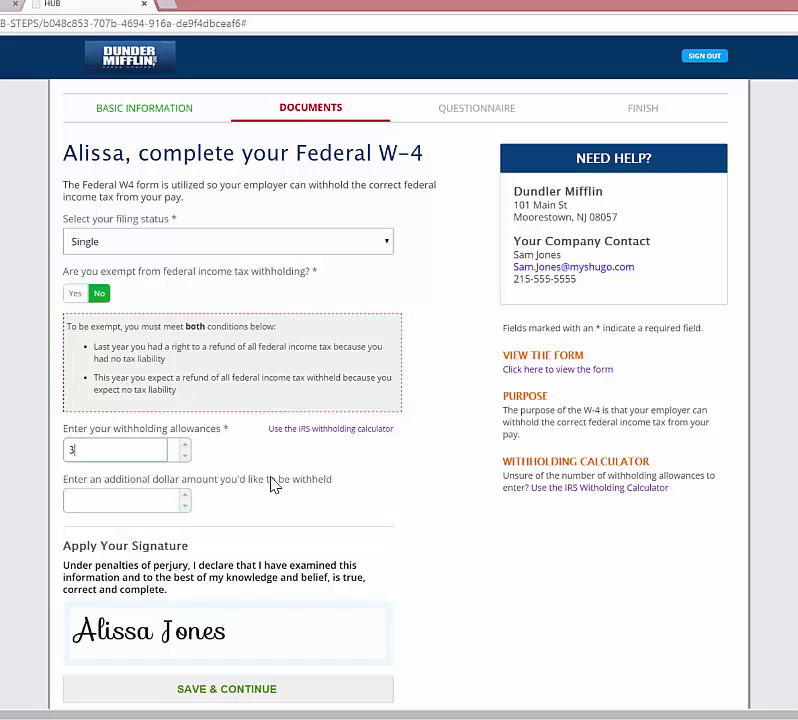
{"action": "scroll", "coordinate": [272, 484], "scroll_direction": "down", "scroll_amount": 1}
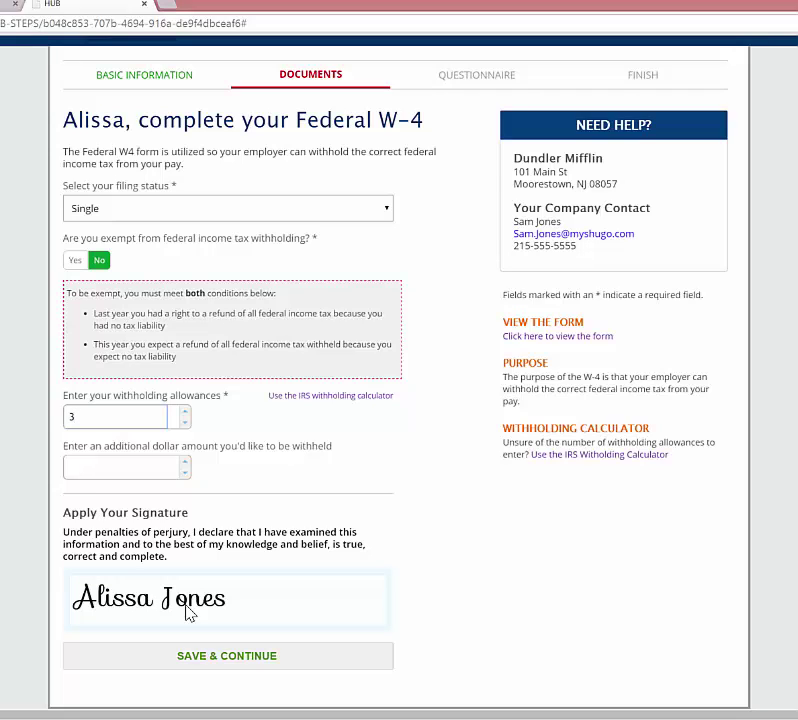
{"action": "left_click", "coordinate": [205, 655]}
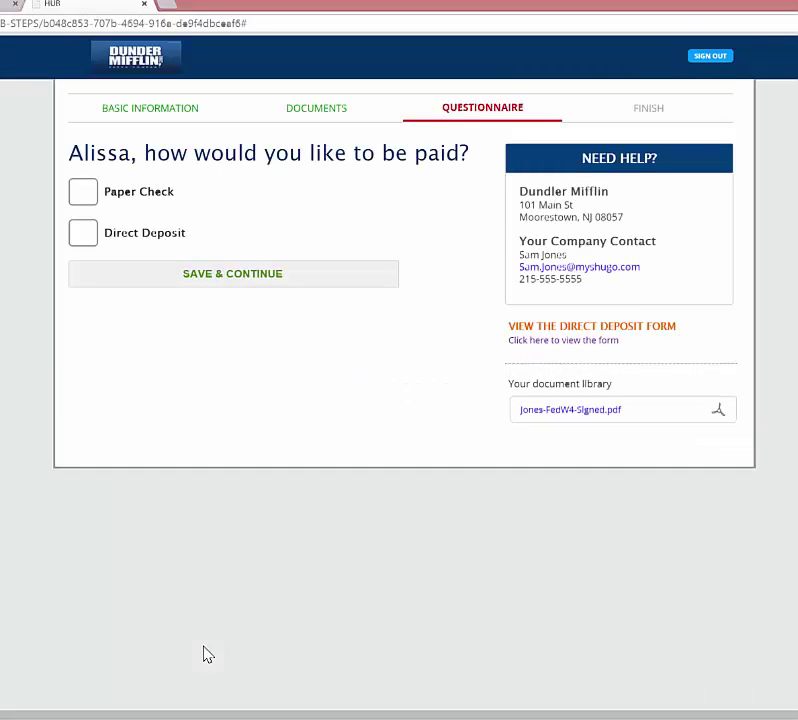
Download the signed W-4 PDF from Your document library and open it in a new tab.
{"action": "left_click_drag", "start_coordinate": [510, 383], "coordinate": [617, 384]}
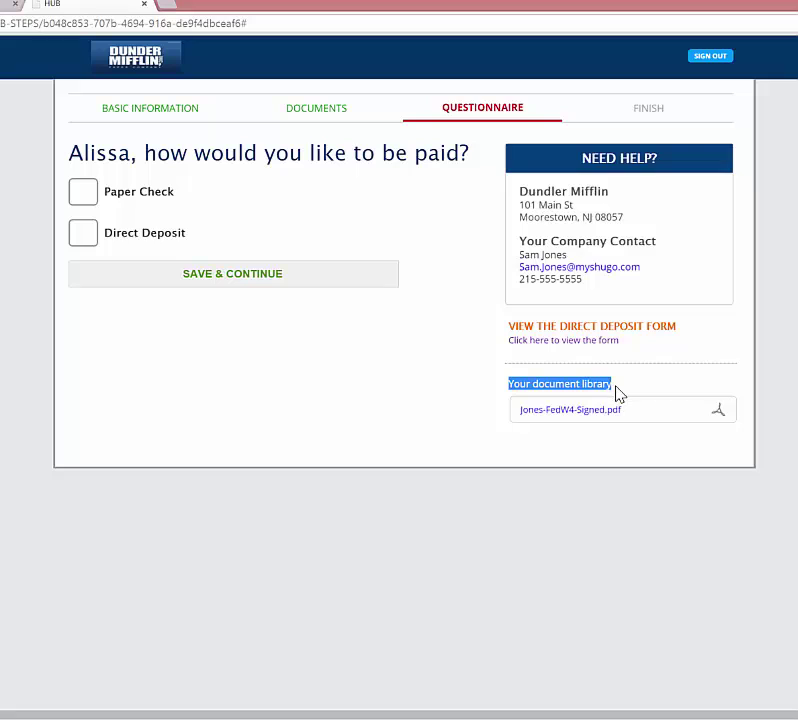
{"action": "left_click", "coordinate": [576, 411]}
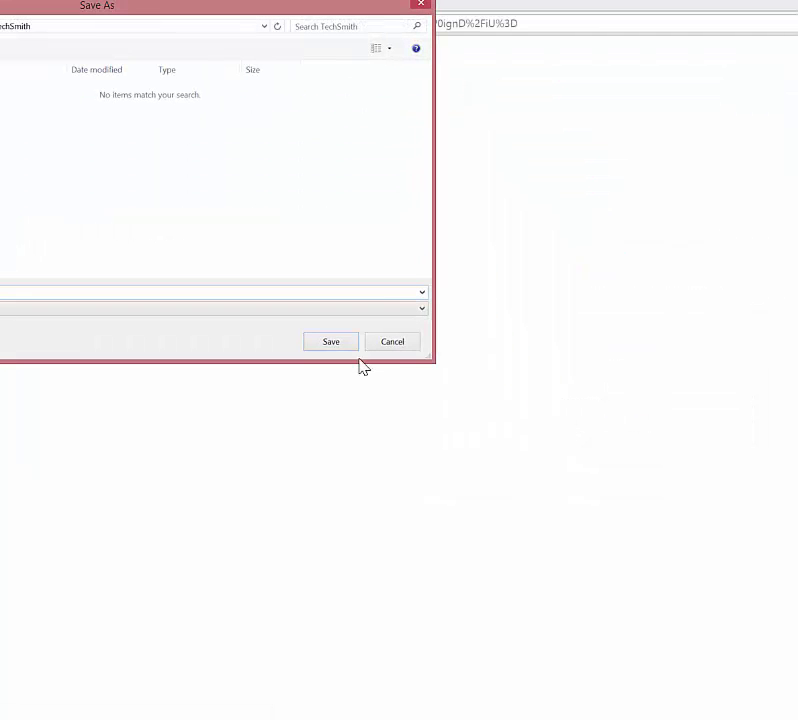
{"action": "left_click", "coordinate": [328, 340]}
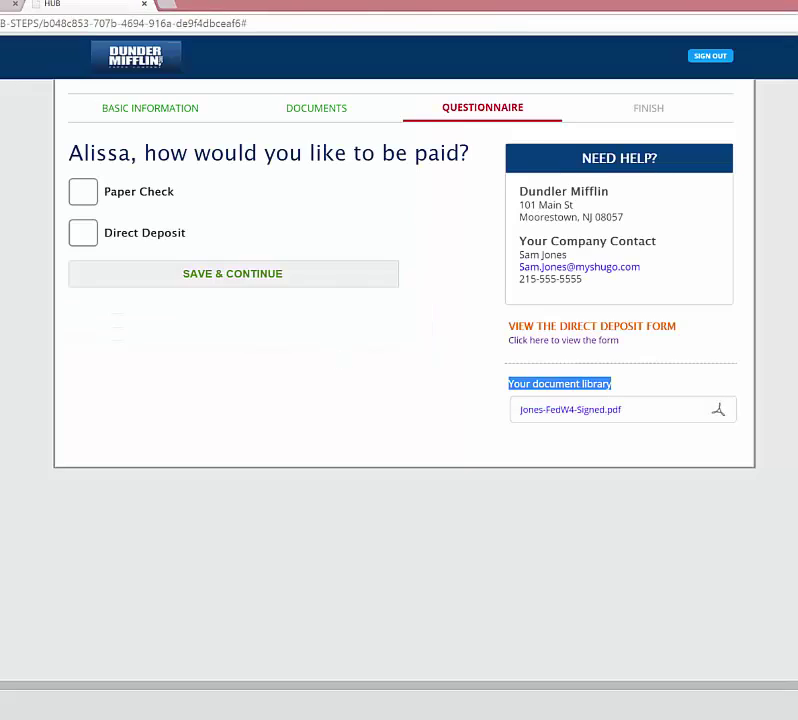
{"action": "left_click", "coordinate": [3, 705]}
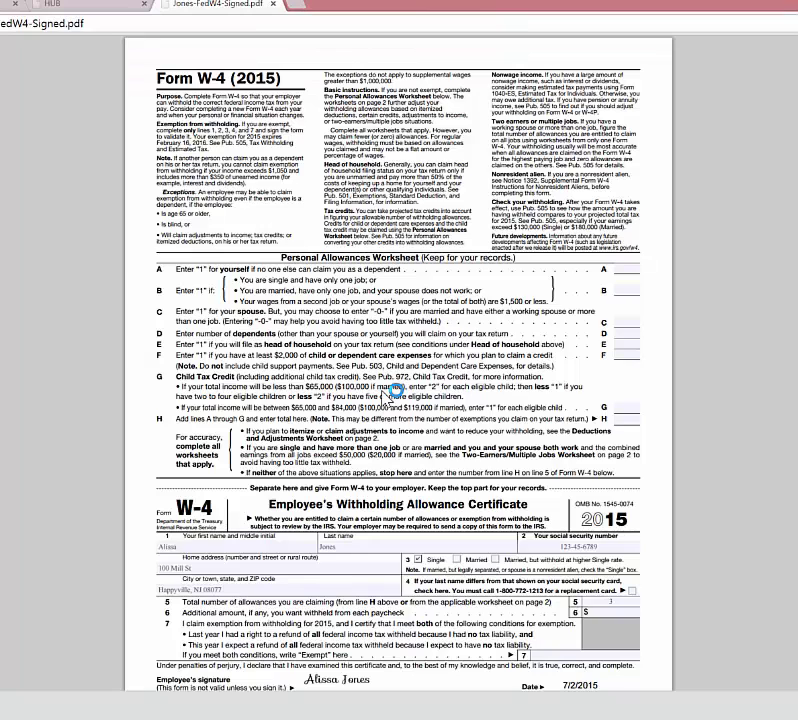
Review the filled-in fields of the signed W-4 PDF, then close it to return to the HUB.
{"action": "scroll", "coordinate": [425, 440], "scroll_direction": "down", "scroll_amount": 3}
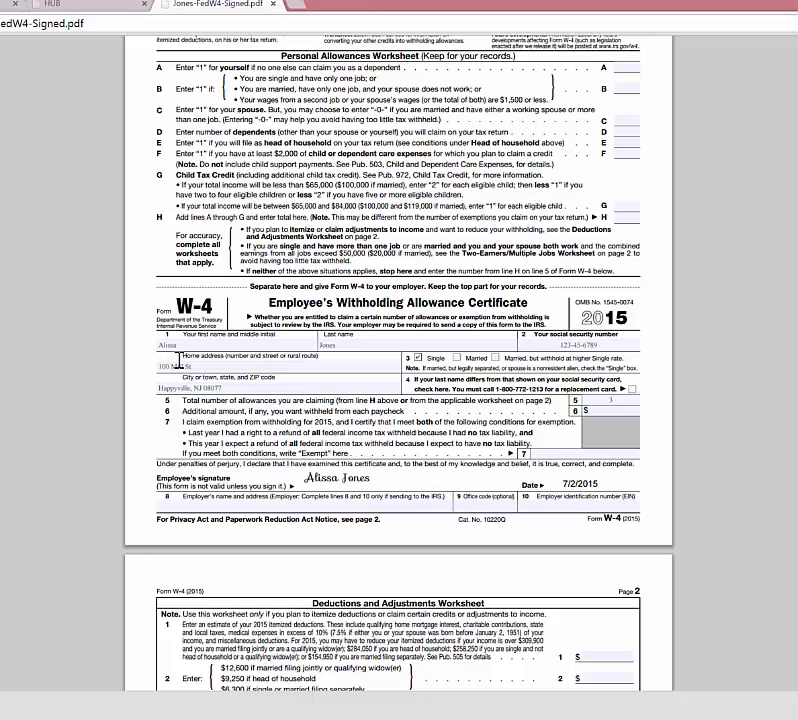
{"action": "left_click", "coordinate": [179, 345]}
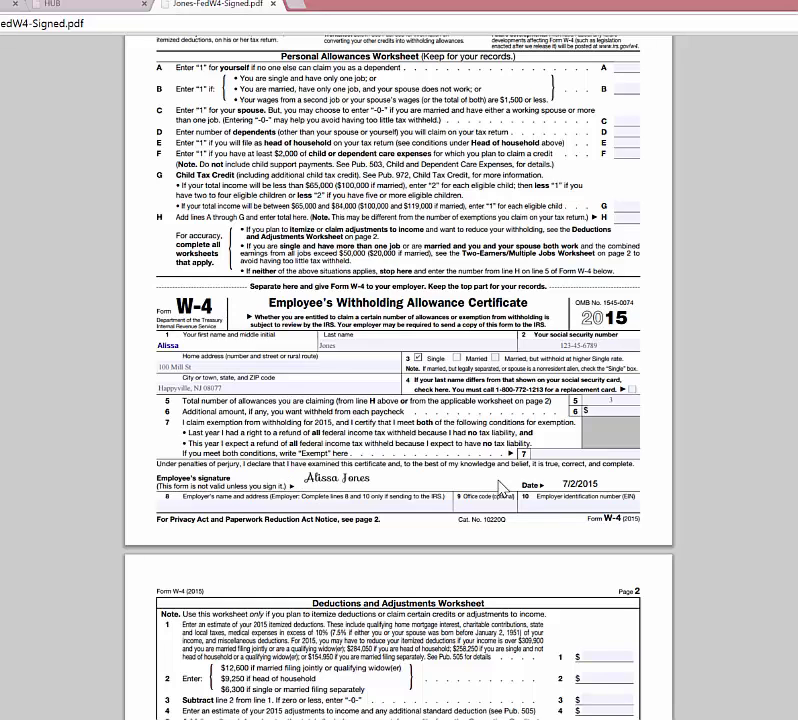
{"action": "left_click", "coordinate": [283, 4]}
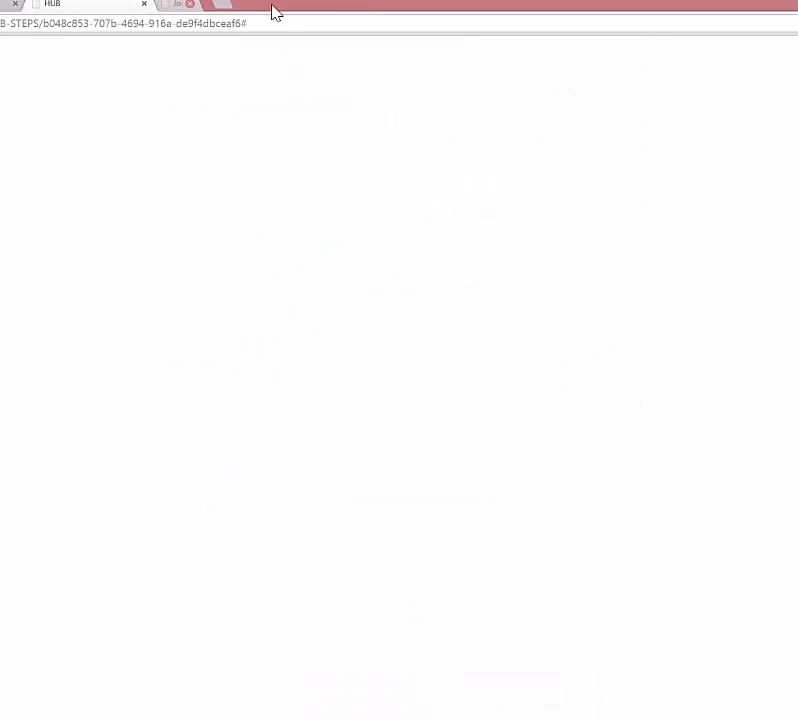
{"action": "left_click", "coordinate": [352, 217]}
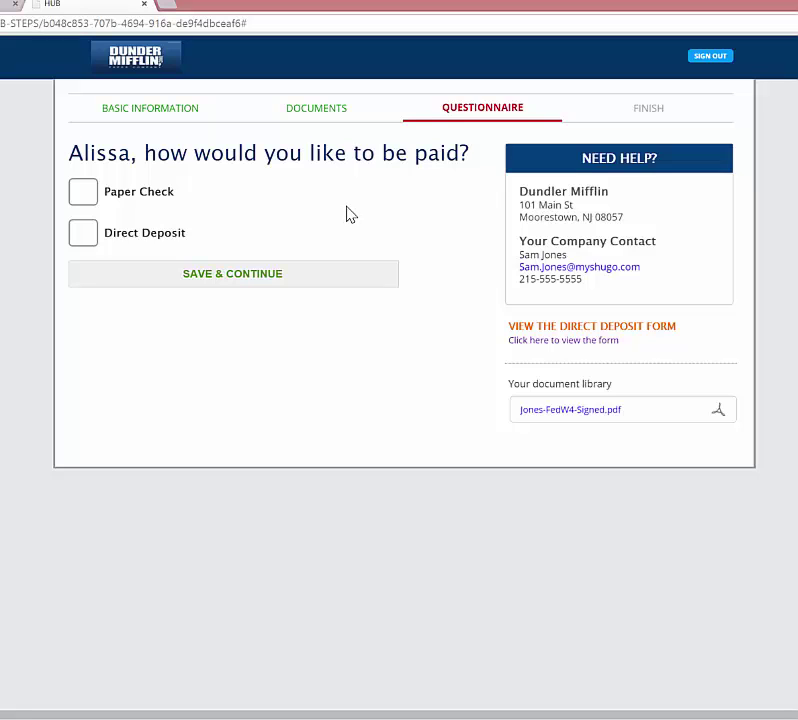
Choose Direct Deposit with 100% into checking for Account #1, entering routing and account numbers.
{"action": "left_click", "coordinate": [84, 238]}
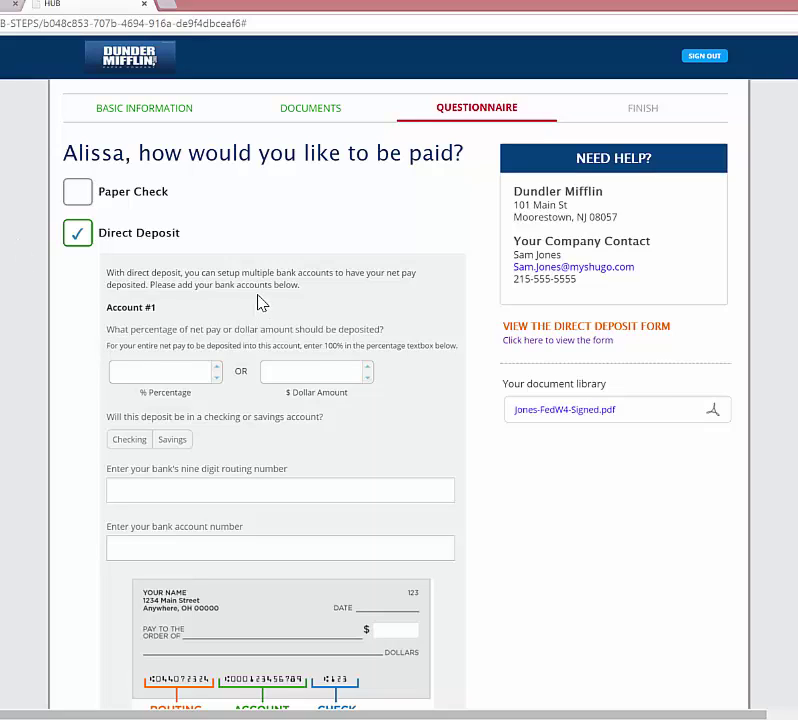
{"action": "left_click", "coordinate": [170, 370]}
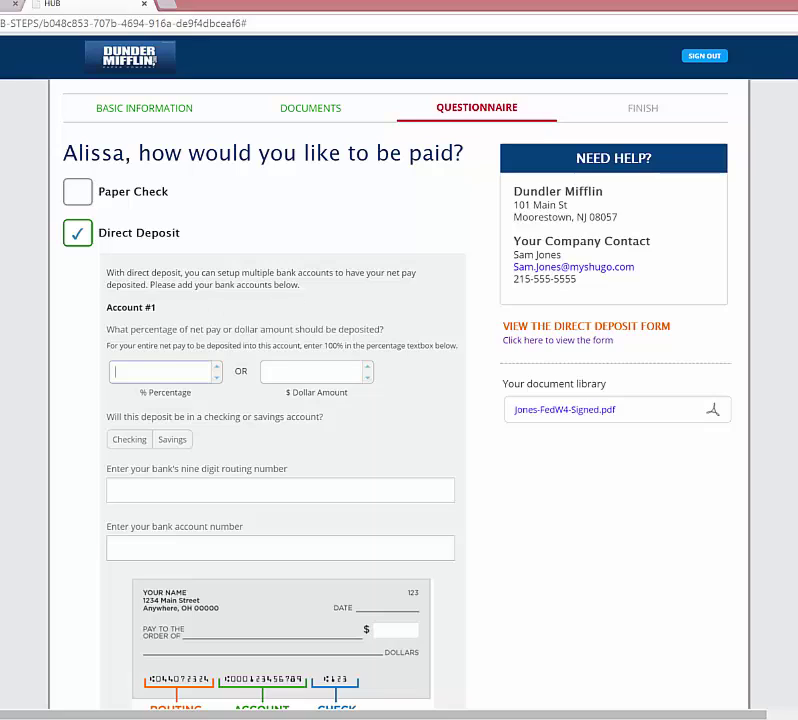
{"action": "type", "text": "100"}
{"action": "key", "text": "Tab"}
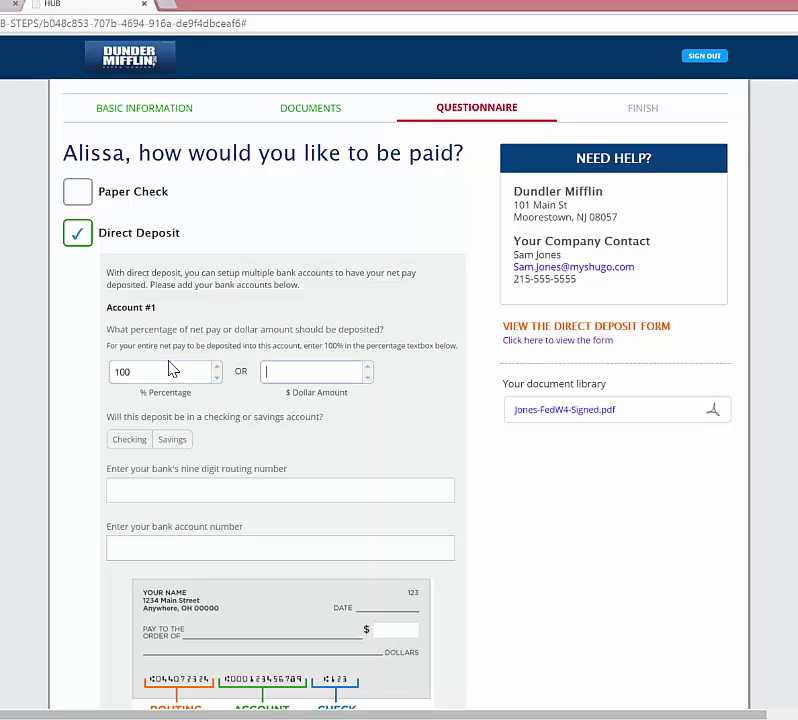
{"action": "left_click", "coordinate": [130, 440]}
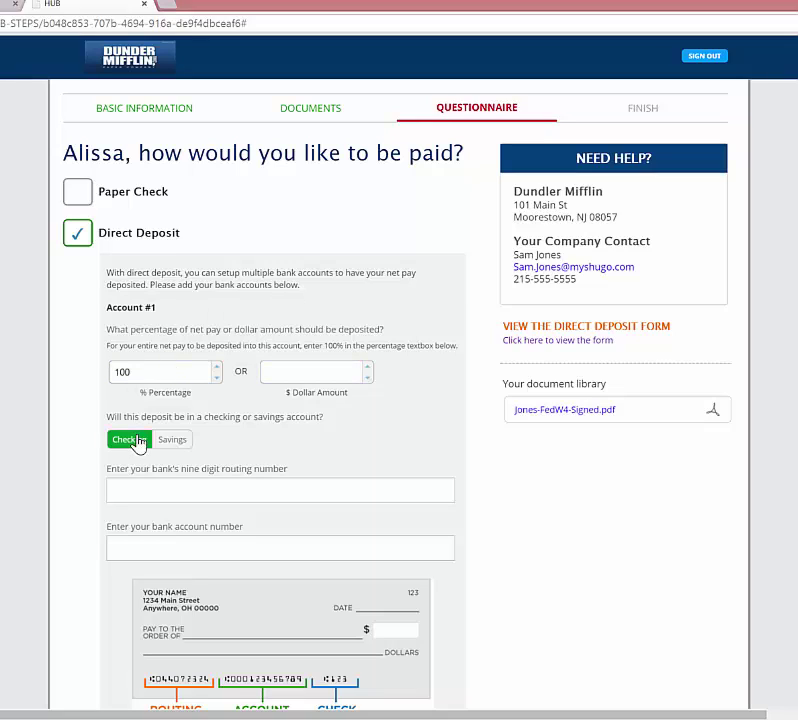
{"action": "left_click", "coordinate": [178, 490]}
{"action": "type", "text": "4545"}
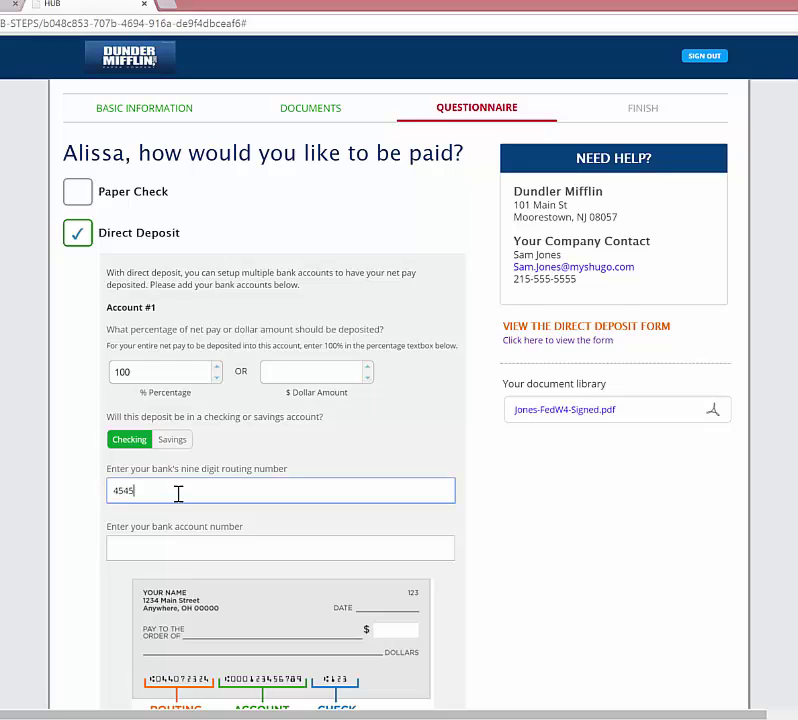
{"action": "type", "text": "45454"}
{"action": "left_click", "coordinate": [172, 547]}
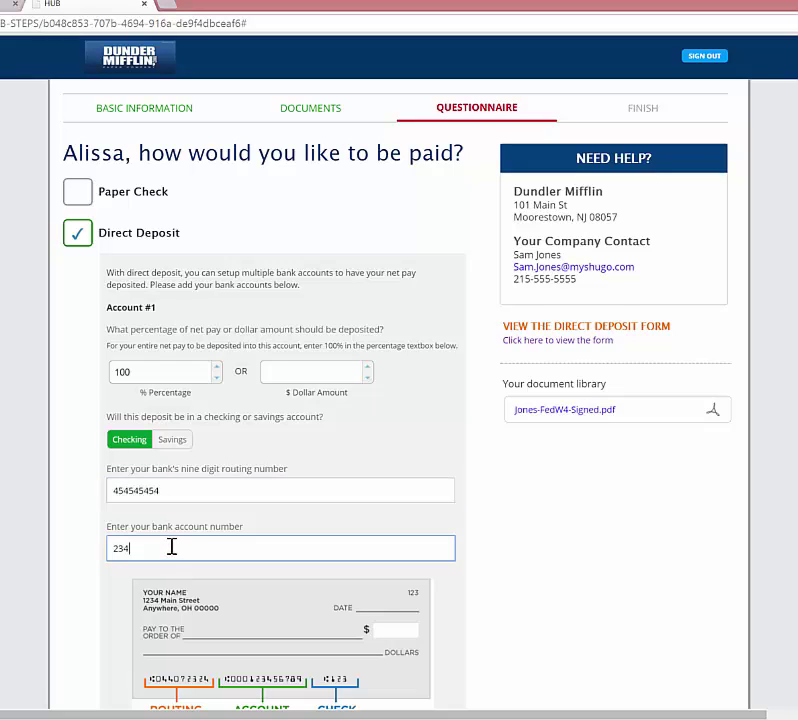
{"action": "type", "text": "23434343434"}
Add a second bank account, then remove it again.
{"action": "scroll", "coordinate": [353, 531], "scroll_direction": "down", "scroll_amount": 3}
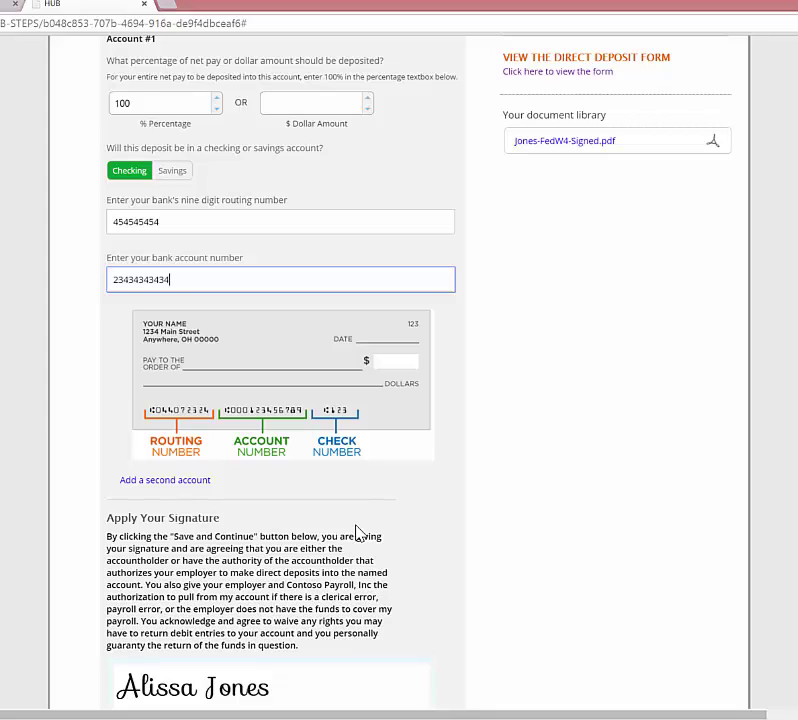
{"action": "left_click", "coordinate": [196, 484]}
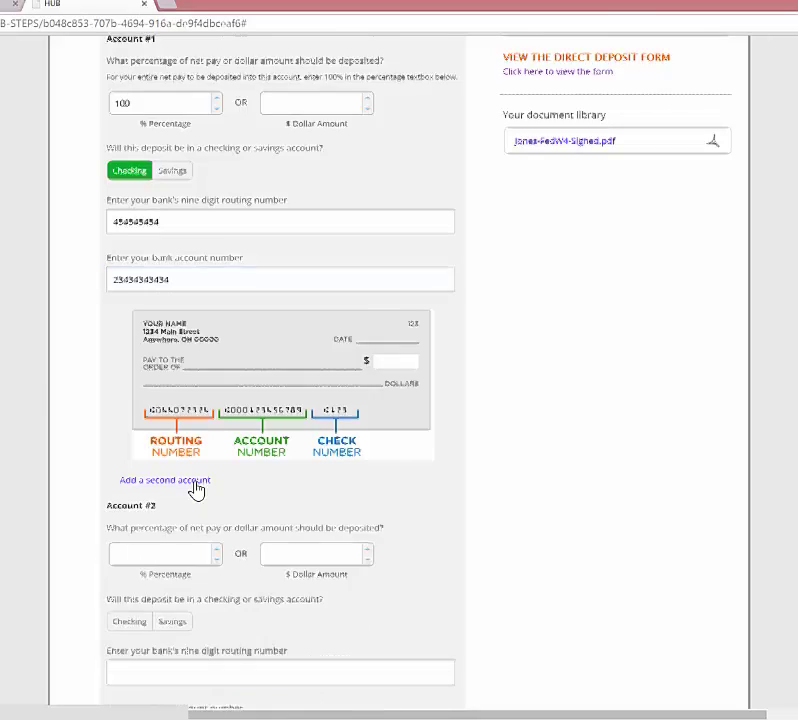
{"action": "scroll", "coordinate": [197, 489], "scroll_direction": "down", "scroll_amount": 2}
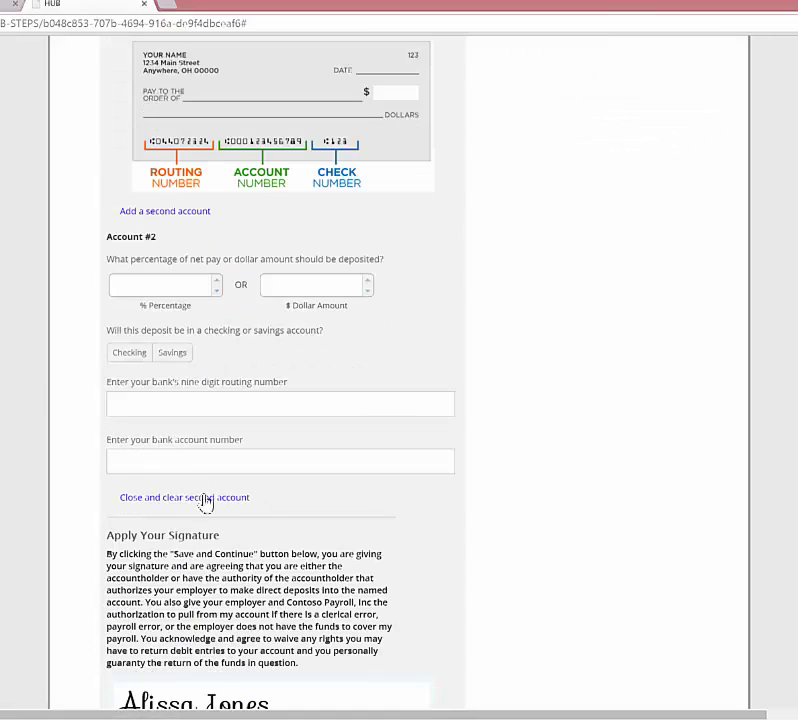
{"action": "left_click", "coordinate": [205, 497]}
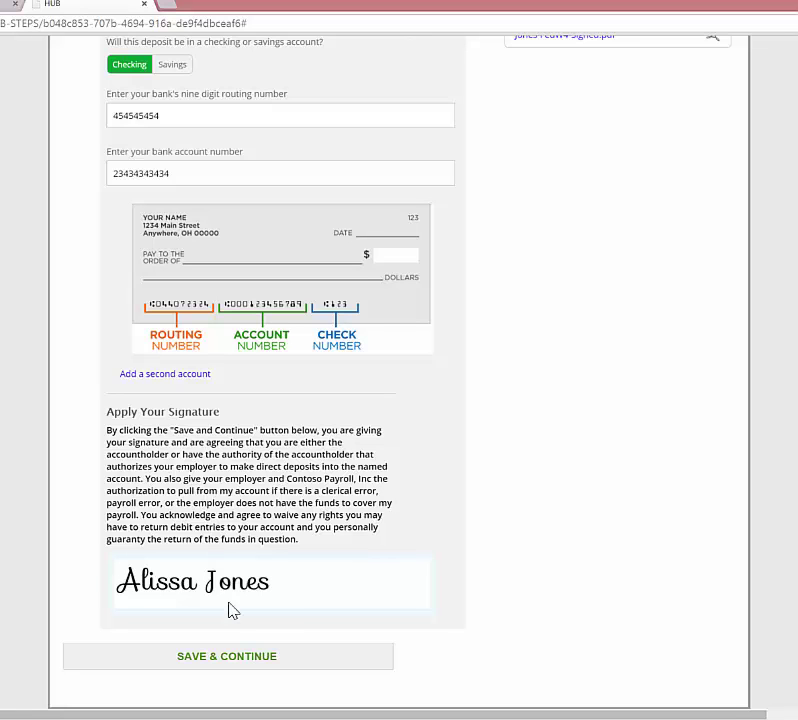
Correct the rejected routing number and resubmit the direct deposit details to reach the Finish page.
{"action": "left_click", "coordinate": [253, 662]}
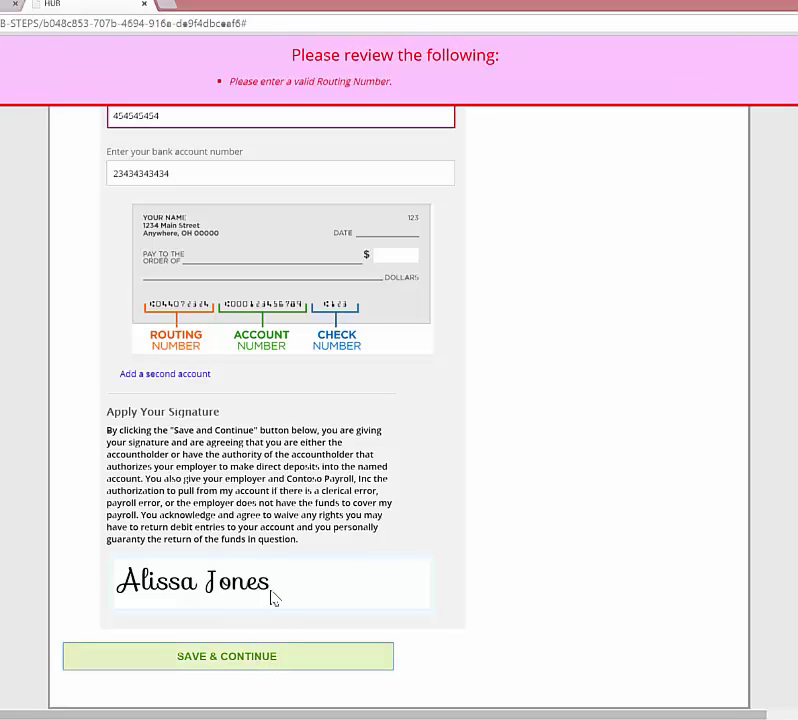
{"action": "scroll", "coordinate": [250, 500], "scroll_direction": "up", "scroll_amount": 2}
{"action": "double_click", "coordinate": [140, 317]}
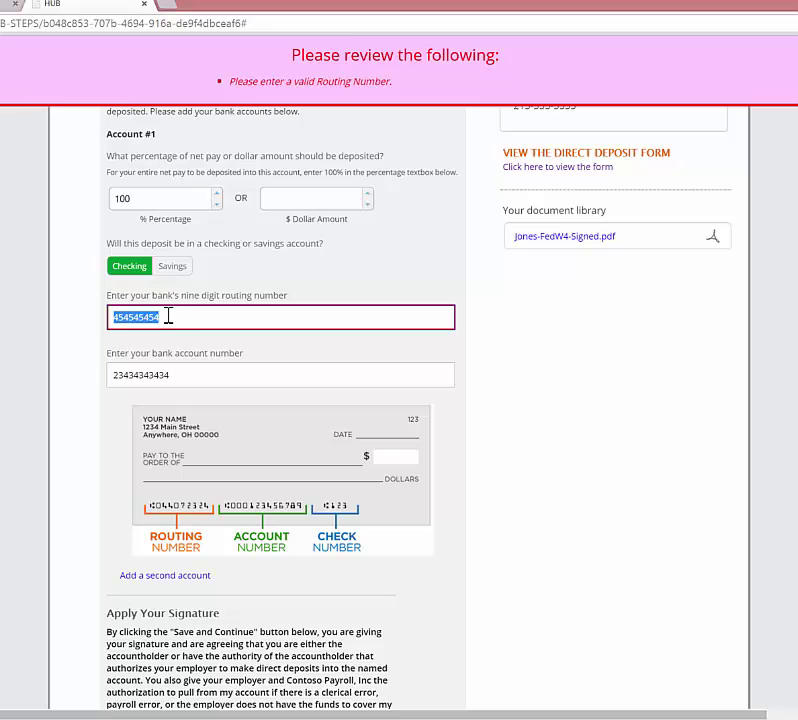
{"action": "type", "text": "123434343"}
{"action": "scroll", "coordinate": [195, 345], "scroll_direction": "down", "scroll_amount": 2}
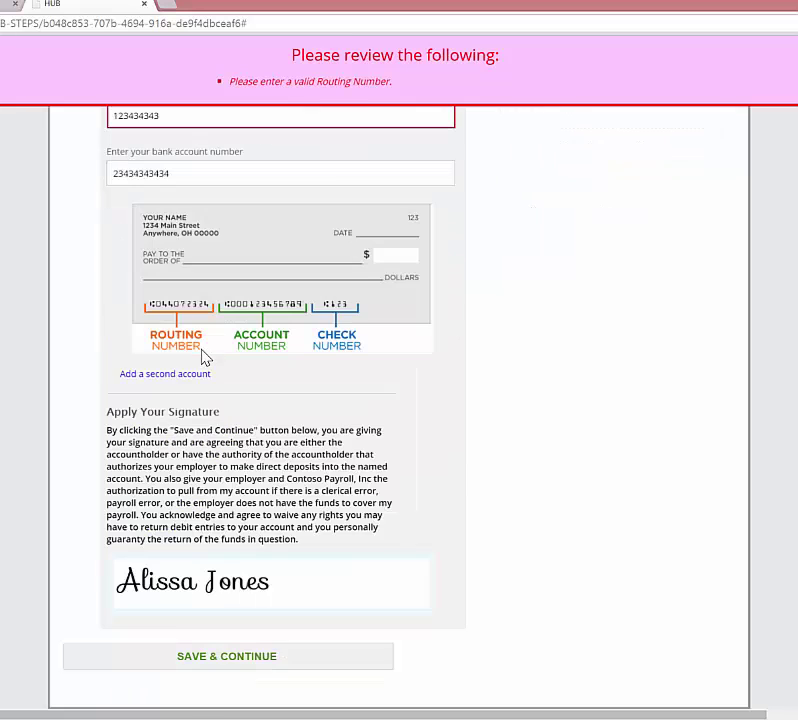
{"action": "left_click", "coordinate": [281, 673]}
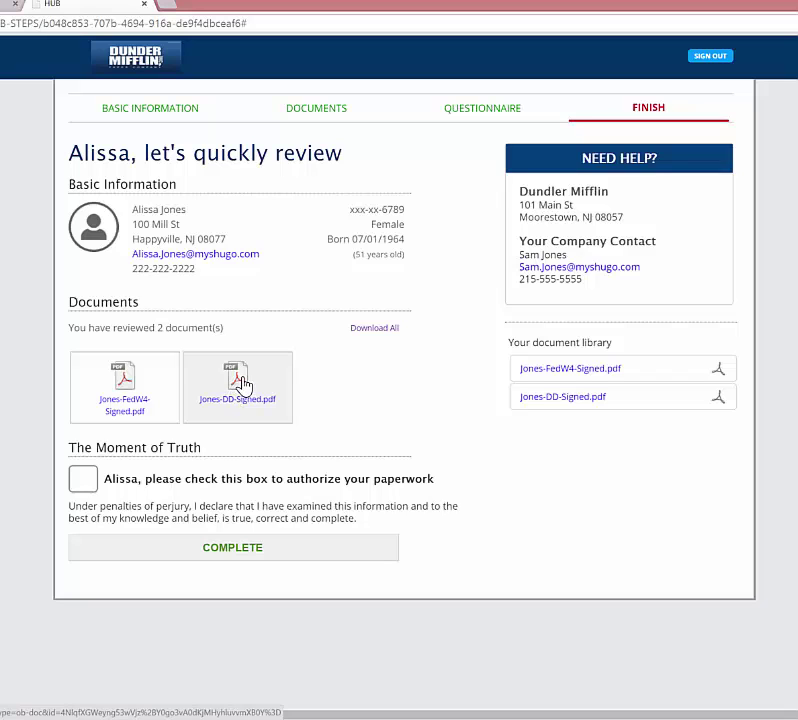
Save all signed documents as a zip and open Jones-DD-Signed.pdf in Adobe Reader.
{"action": "left_click", "coordinate": [374, 328]}
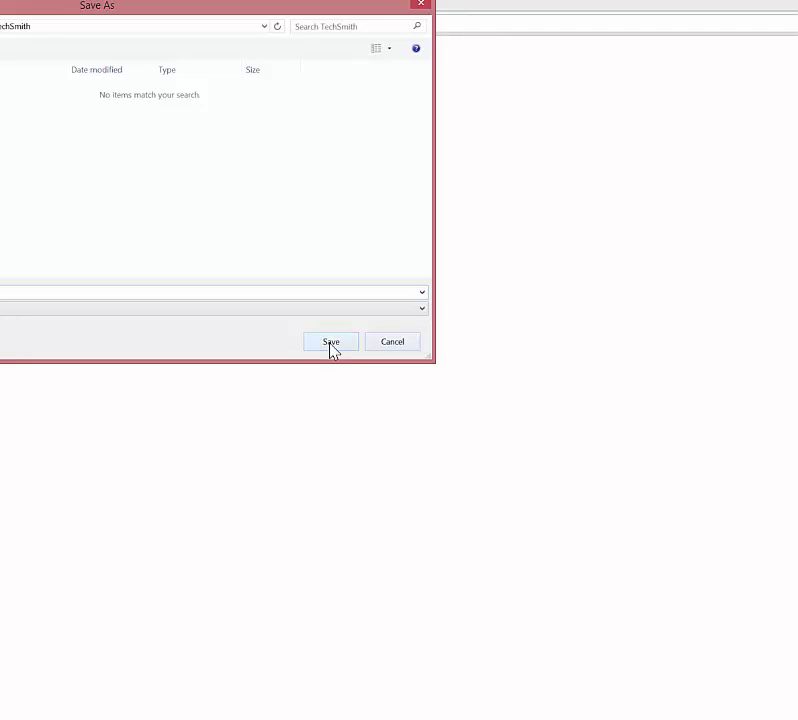
{"action": "left_click", "coordinate": [331, 342]}
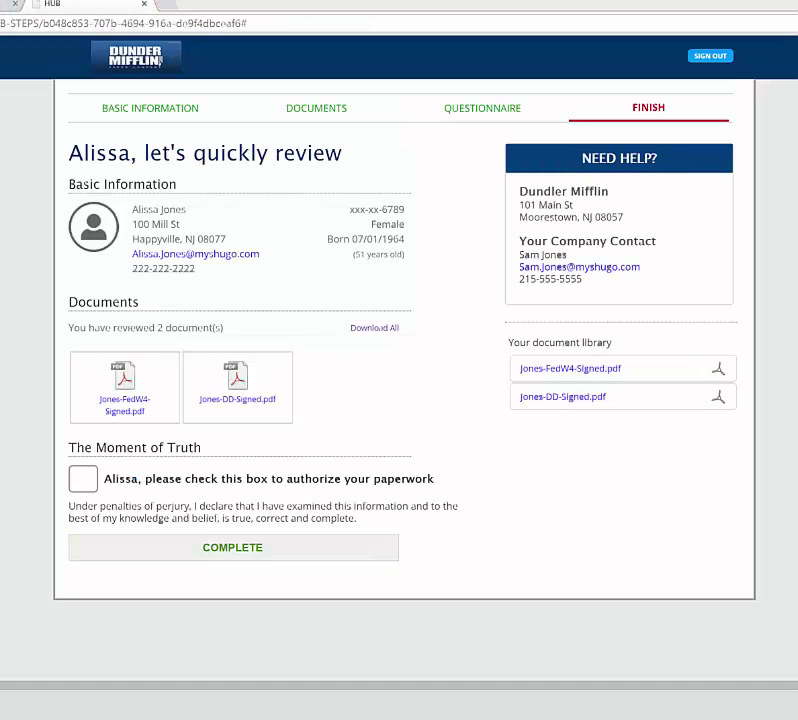
{"action": "left_click_drag", "start_coordinate": [213, 104], "coordinate": [391, 128]}
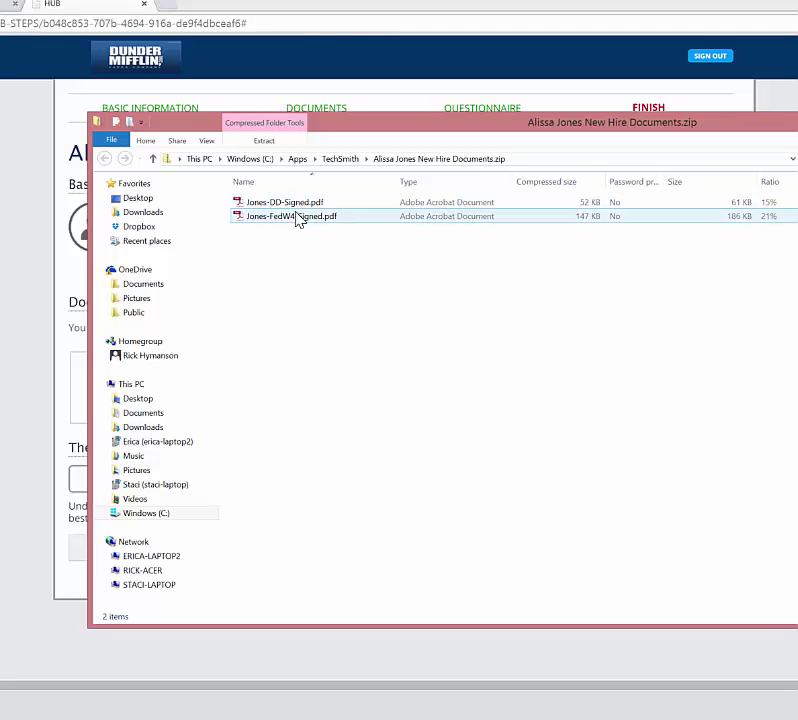
{"action": "double_click", "coordinate": [262, 204]}
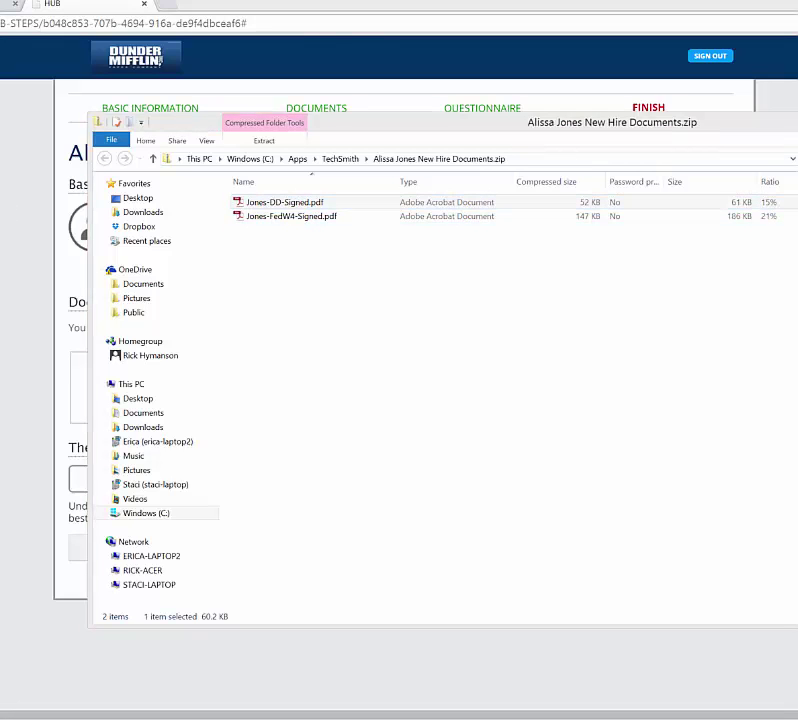
{"action": "left_click_drag", "start_coordinate": [432, 110], "coordinate": [474, 3]}
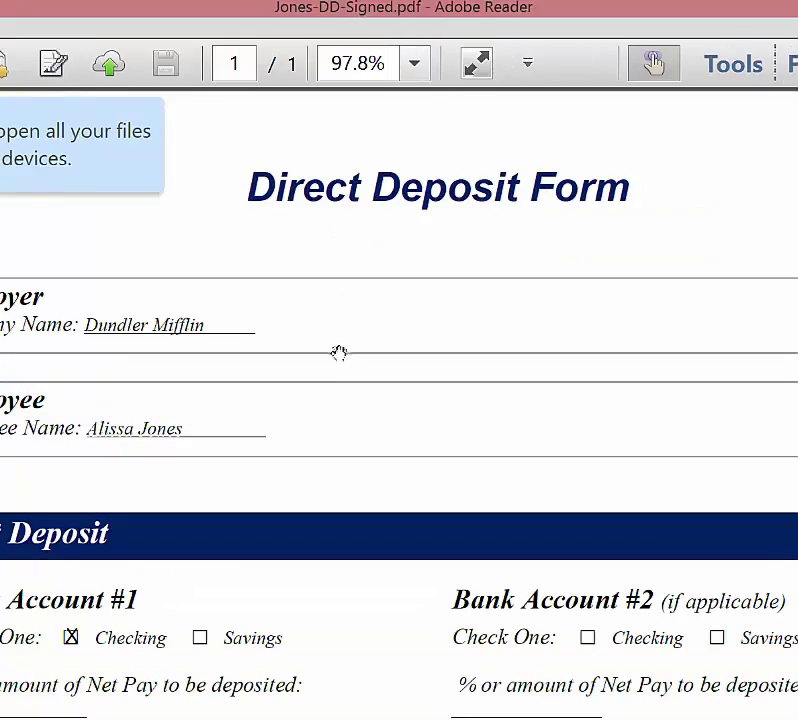
Review and close the direct deposit PDF, then authorize the paperwork and mark it COMPLETE.
{"action": "scroll", "coordinate": [356, 373], "scroll_direction": "down", "scroll_amount": 3}
{"action": "scroll", "coordinate": [356, 373], "scroll_direction": "down", "scroll_amount": 5}
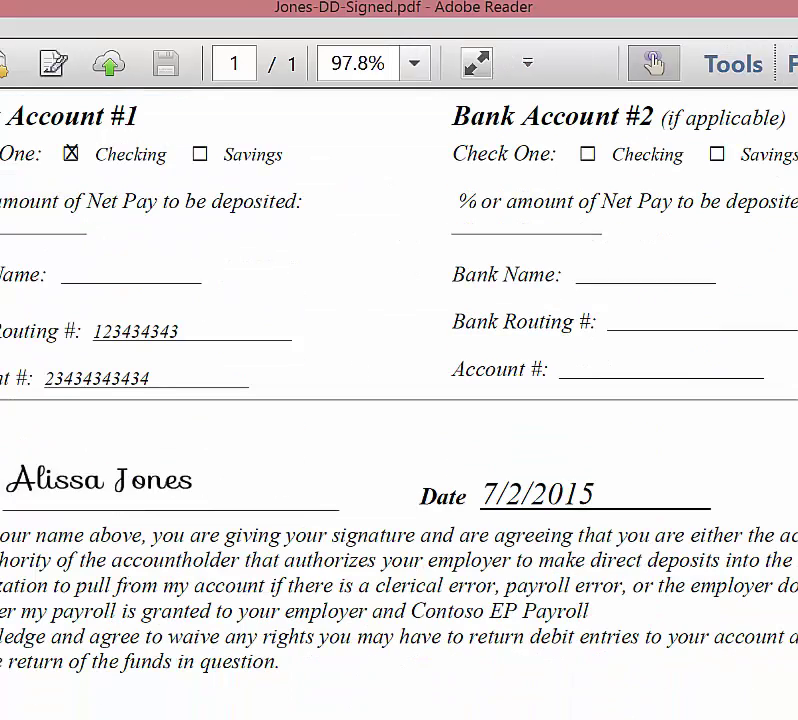
{"action": "key", "text": "ctrl+q"}
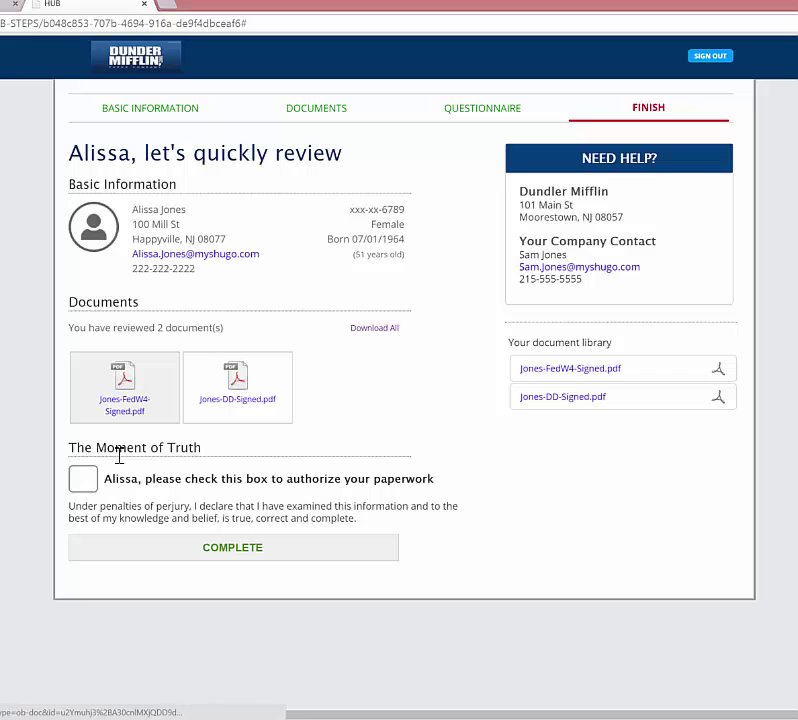
{"action": "left_click", "coordinate": [82, 486]}
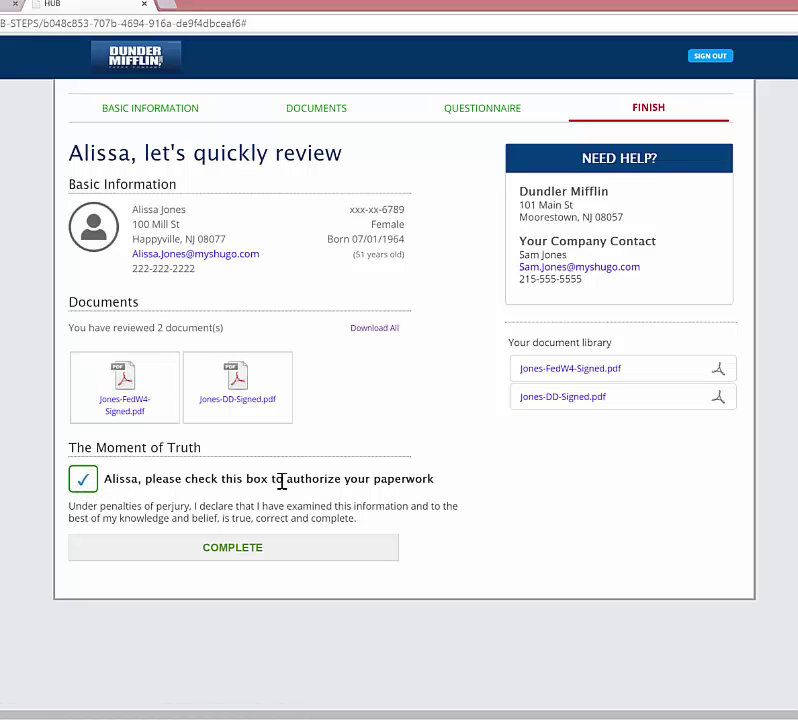
{"action": "left_click", "coordinate": [271, 565]}
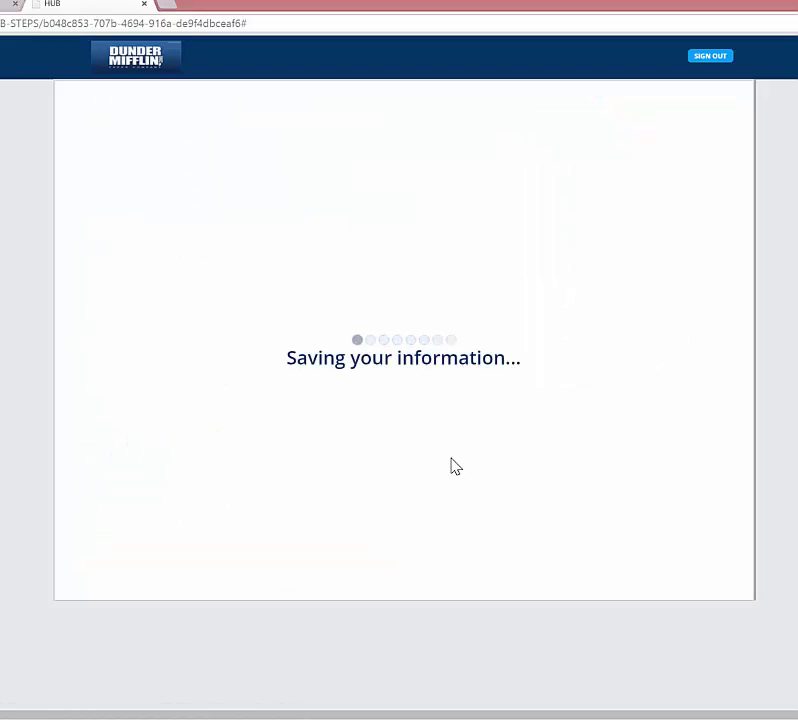